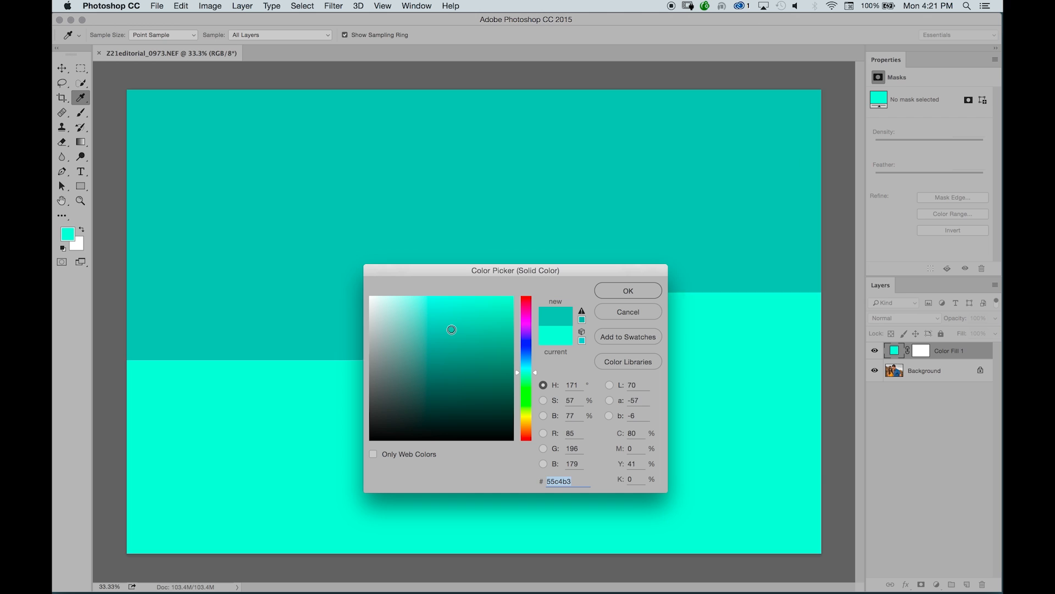
Set the solid color fill to a fully saturated bright turquoise, 00ffd8
mouse_move(451, 329)
left_mouse_down()
mouse_move(528, 446)
mouse_move(448, 331)
mouse_move(381, 308)
mouse_move(401, 316)
mouse_move(573, 251)
left_mouse_up()
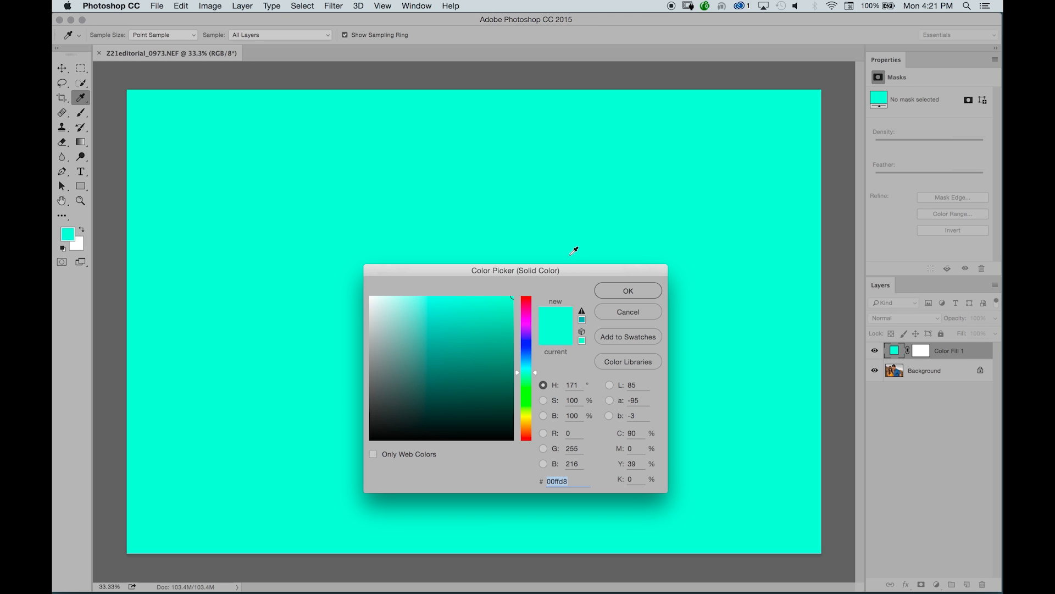
left_click(623, 292)
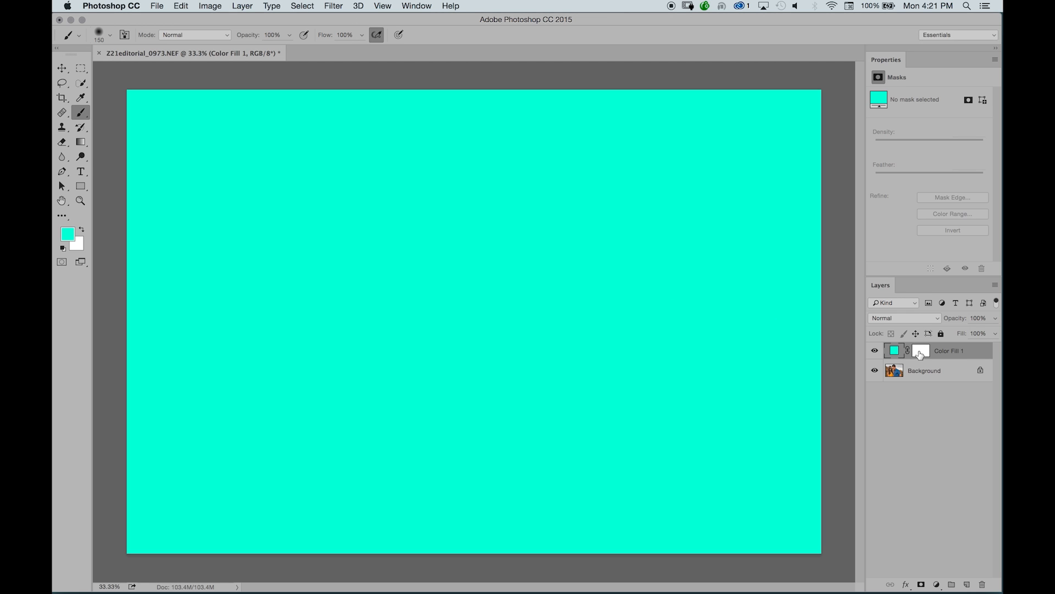
Invert the Color Fill 1 layer mask to black so the photo shows through
left_click(920, 353)
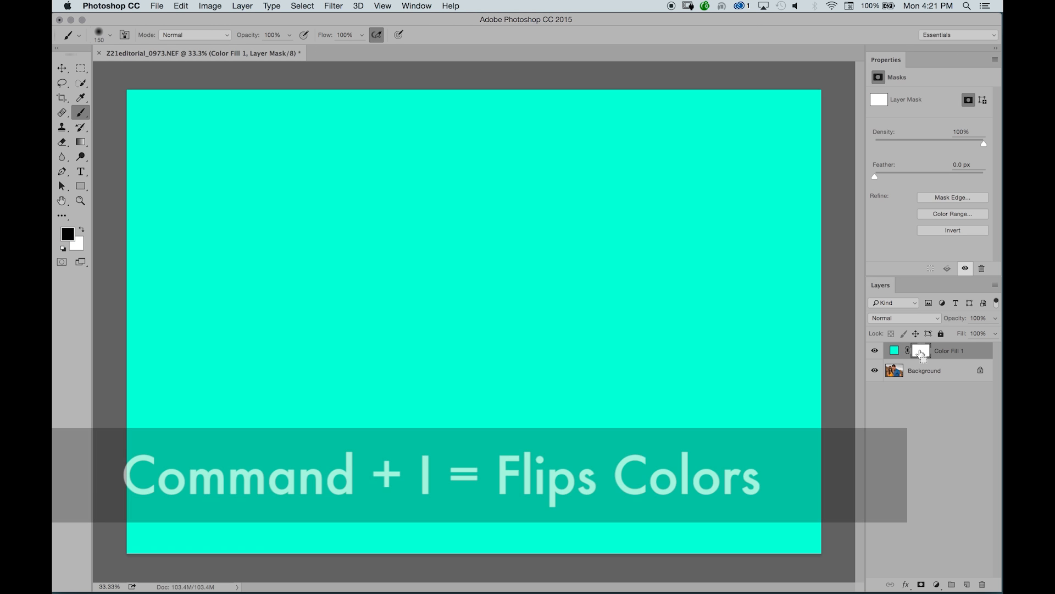
key("super+i")
Paint white on the mask with a large brush at 10% flow over the background behind the man's head and shoulder
key("]")
key("]")
key("]")
key("]")
key("]")
key("]")
key("]")
key("]")
key("]")
key("]")
key("]")
key("]")
key("]")
key("]")
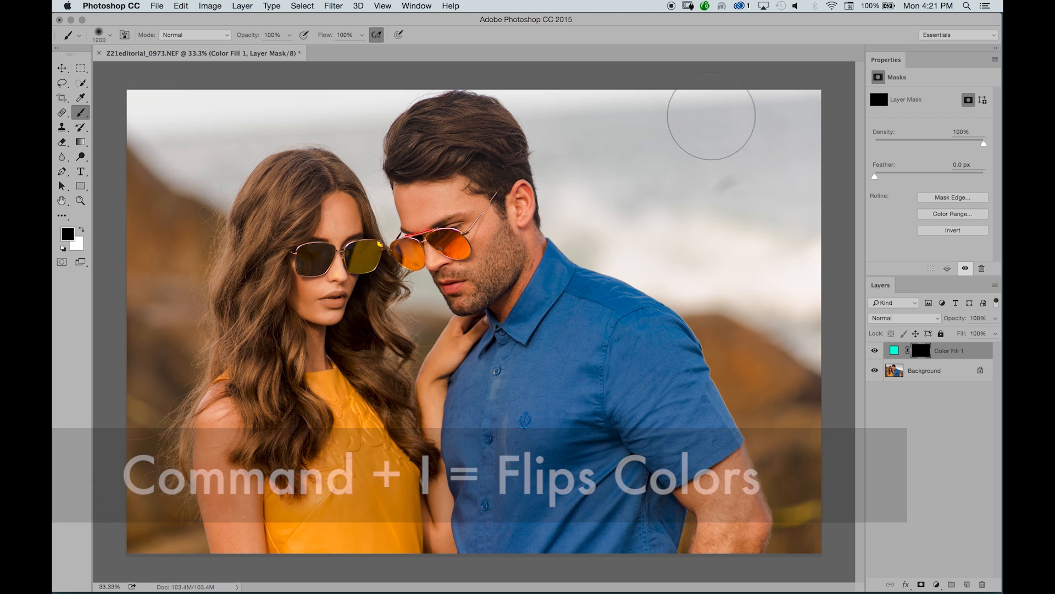
left_click(325, 36)
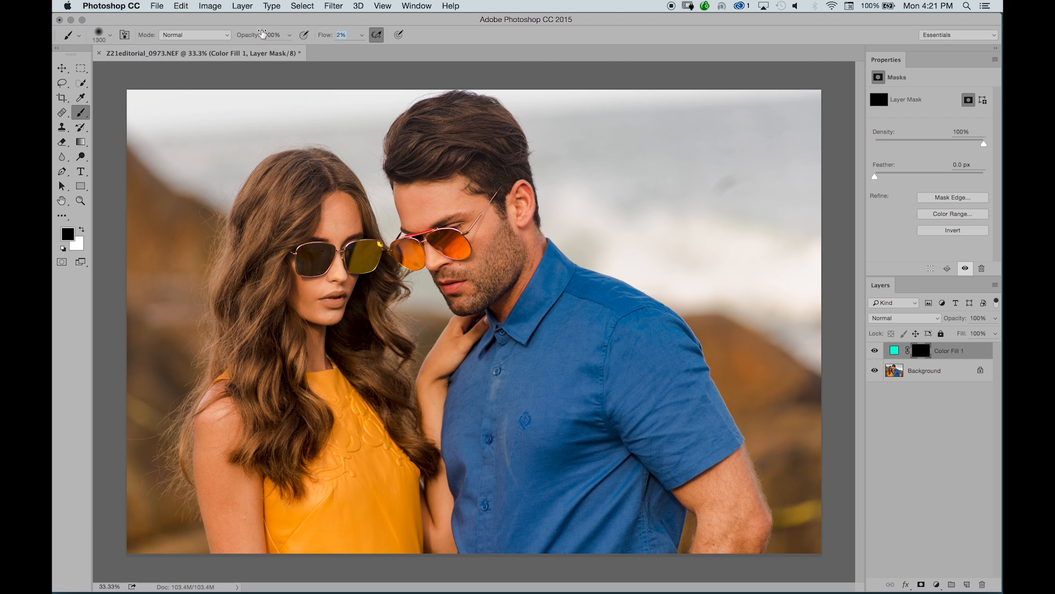
type("10")
key("Return")
key("]")
key("]")
key("]")
key("]")
key("]")
key("]")
key("]")
key("x")
key("]")
mouse_move(730, 134)
left_mouse_down()
mouse_move(742, 129)
mouse_move(601, 113)
mouse_move(801, 283)
mouse_move(778, 200)
mouse_move(801, 130)
mouse_move(618, 137)
mouse_move(612, 157)
mouse_move(667, 207)
mouse_move(801, 278)
mouse_move(636, 176)
left_mouse_up()
Paint the fill into the background above the woman's hair, using a smaller brush close to the hairline
key("[")
key("[")
key("[")
key("[")
key("[")
key("[")
key("[")
key("[")
key("[")
key("[")
key("[")
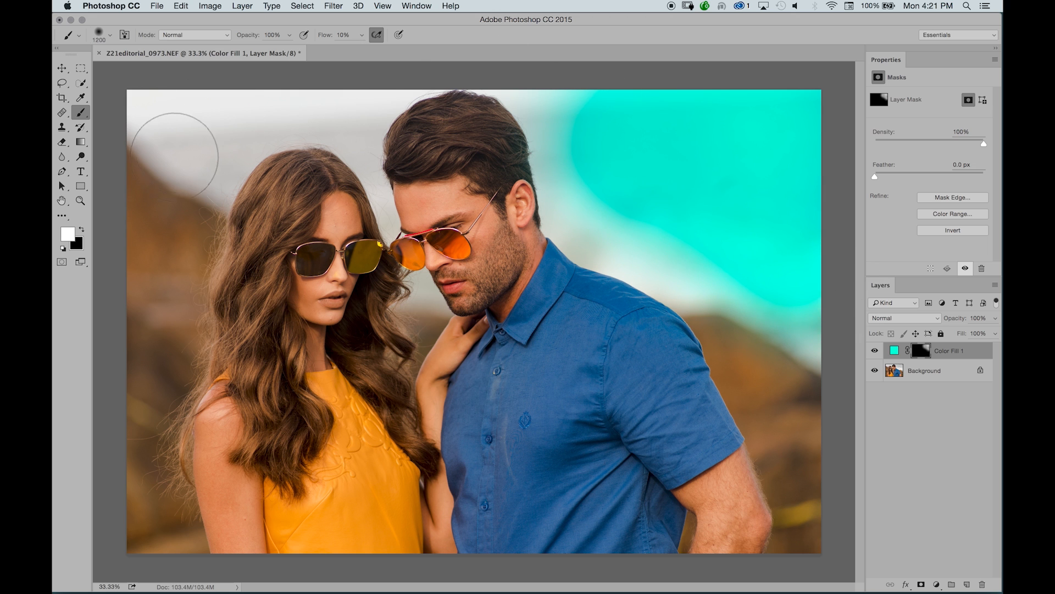
mouse_move(172, 158)
left_mouse_down()
mouse_move(168, 110)
mouse_move(266, 113)
left_mouse_up()
key("[")
key("[")
key("[")
key("[")
key("[")
key("[")
key("[")
key("[")
mouse_move(237, 146)
left_mouse_down()
mouse_move(227, 165)
mouse_move(259, 140)
left_mouse_up()
Paint the fill along the photo's top edge between the two heads and beside the man's hair
key("]")
key("]")
key("]")
key("]")
mouse_move(308, 109)
left_mouse_down()
mouse_move(236, 147)
mouse_move(343, 100)
mouse_move(302, 110)
mouse_move(431, 85)
left_mouse_up()
key("[")
key("[")
key("[")
key("[")
key("[")
mouse_move(526, 114)
left_mouse_down()
mouse_move(508, 96)
mouse_move(542, 126)
mouse_move(552, 115)
mouse_move(537, 93)
mouse_move(505, 84)
mouse_move(540, 110)
left_mouse_up()
Even out the painted fill in the background above the man's shoulder with a brush of size 800
key("]")
key("]")
key("]")
key("]")
key("]")
key("]")
key("]")
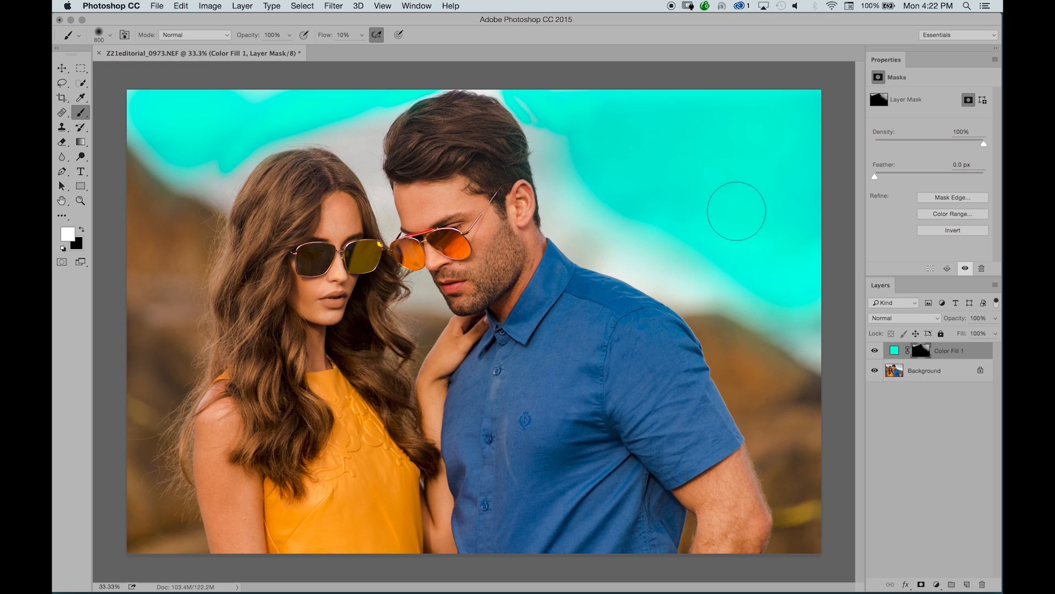
left_click_drag(766, 271, 790, 293)
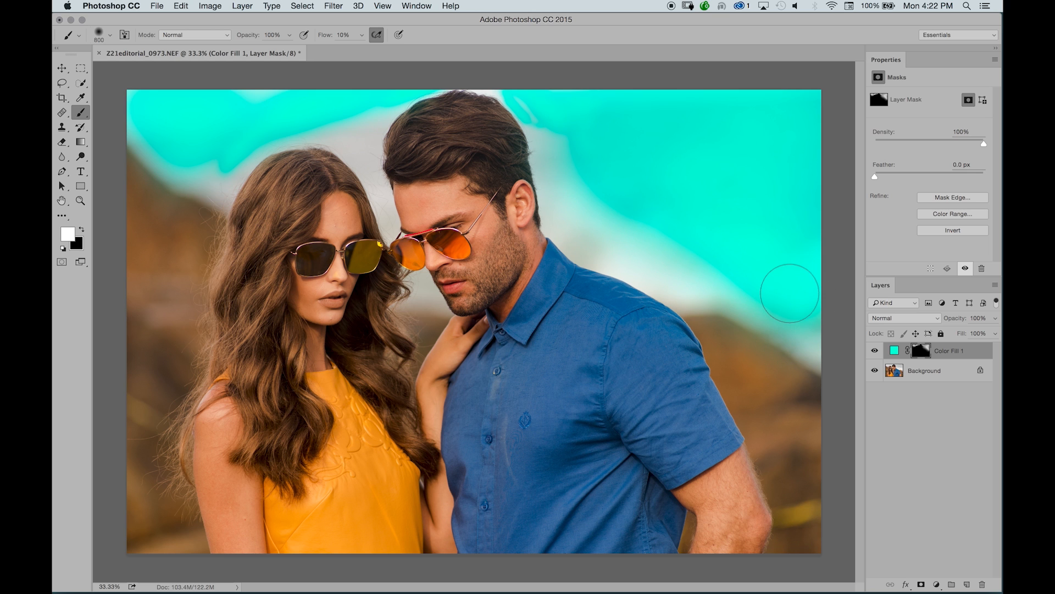
Try the shirt's sampled blue, 3c588e, as the fill color and paint more of the background behind the man on the mask
double_click(894, 350)
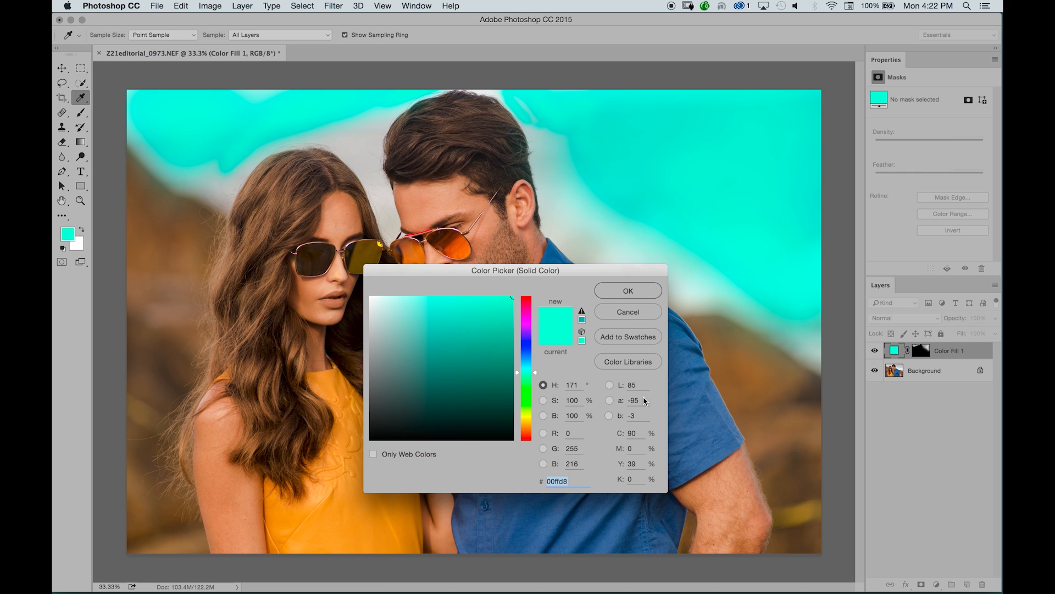
left_click(579, 539)
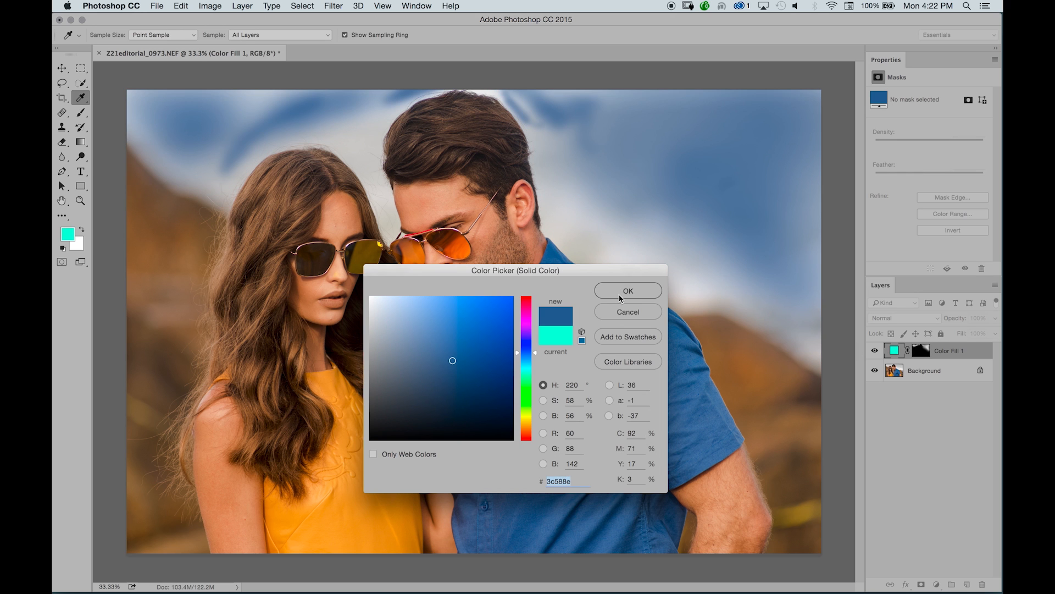
left_click(620, 293)
left_click(926, 358)
key("d")
key("bracketright")
key("bracketright")
mouse_move(653, 135)
left_mouse_down()
mouse_move(593, 119)
mouse_move(742, 104)
mouse_move(817, 174)
mouse_move(802, 273)
mouse_move(792, 261)
left_mouse_up()
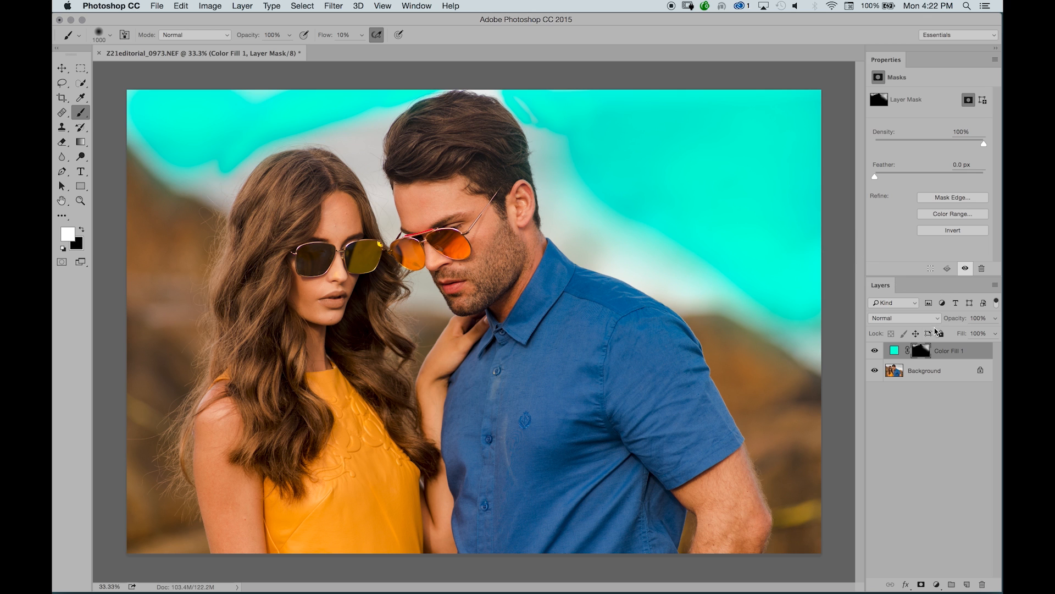
Delete the Color Fill 1 layer mask and test the layer at 13% opacity before restoring 100%
right_click(924, 352)
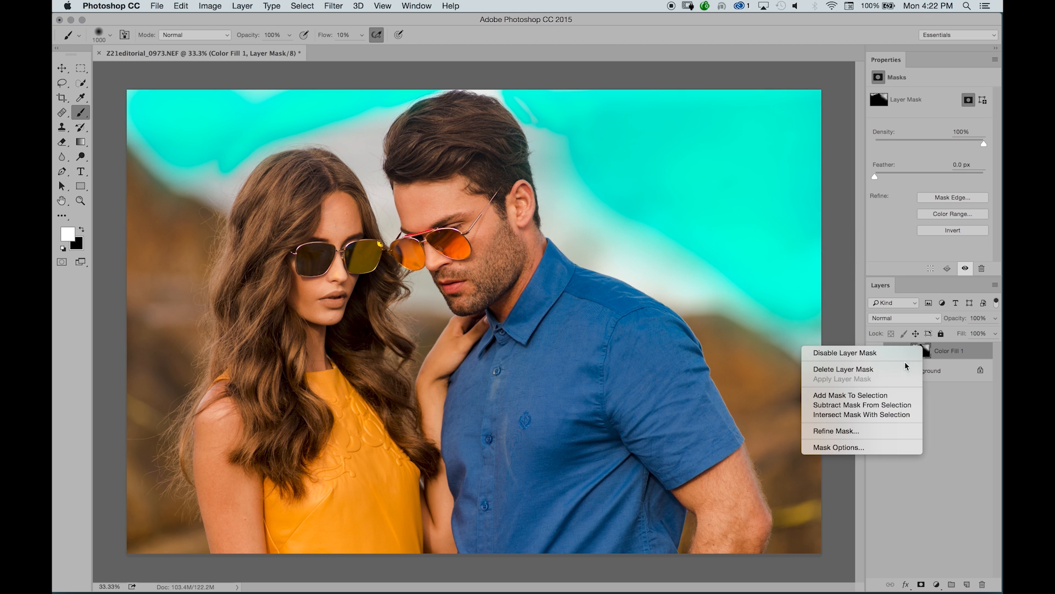
left_click(905, 369)
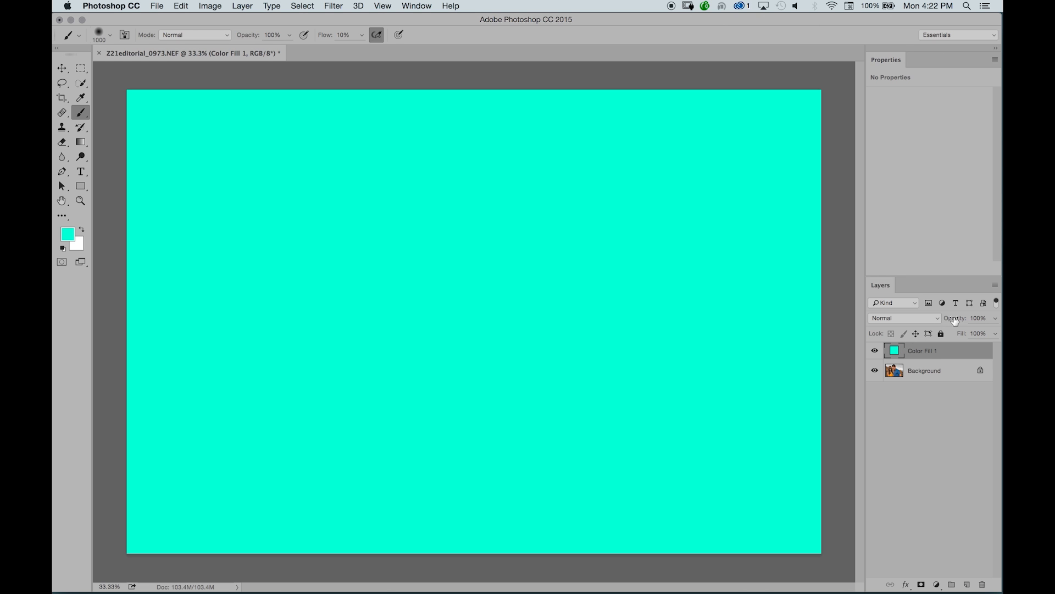
left_click_drag(955, 321, 904, 333)
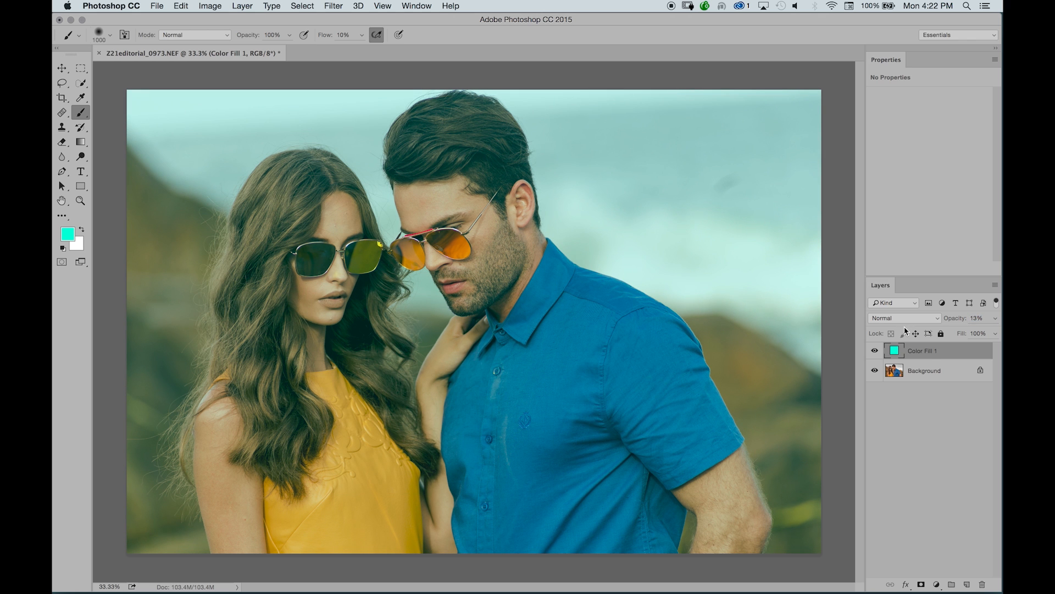
left_click_drag(952, 319, 999, 330)
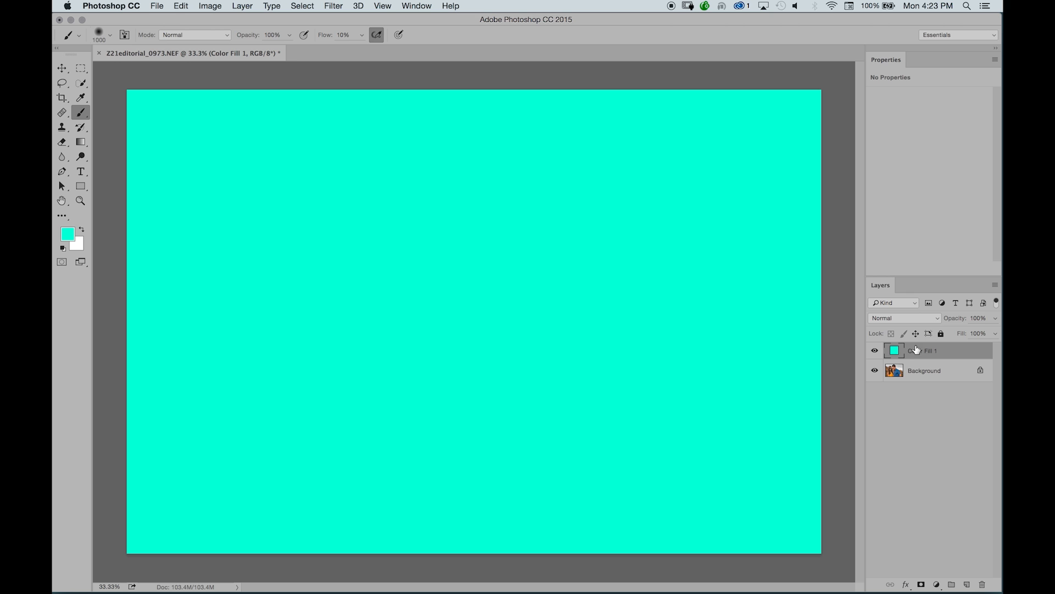
Add a black layer mask to Color Fill 1 that hides the whole fill
left_click(922, 585)
left_click(922, 584, "alt")
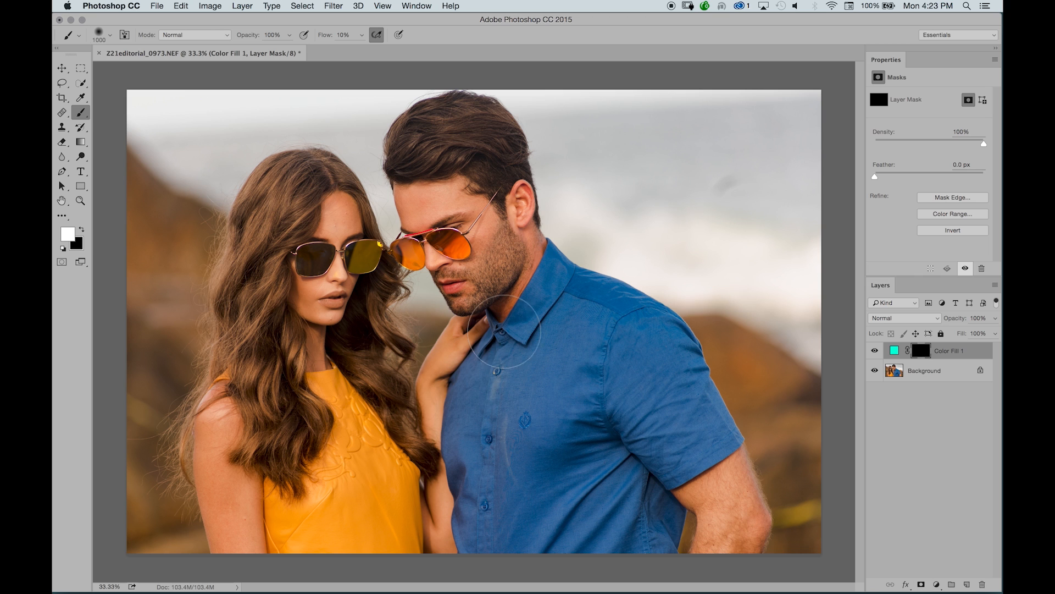
Paint white on the mask at 100% flow over most of the man's sunglass lens nearest his ear
key("bracketleft")
key("bracketleft")
key("bracketleft")
key("bracketleft")
key("bracketleft")
key("bracketright")
key("z")
left_click_drag(443, 239, 518, 246)
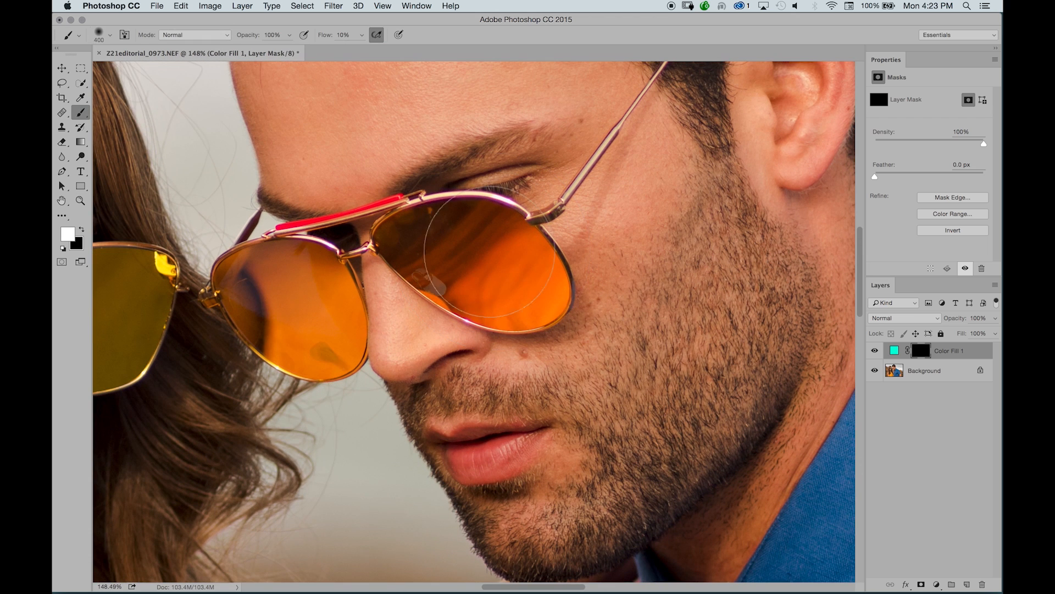
left_click_drag(327, 38, 383, 37)
key("bracketleft")
key("bracketleft")
mouse_move(456, 234)
left_mouse_down()
mouse_move(468, 267)
mouse_move(556, 287)
mouse_move(547, 266)
mouse_move(476, 212)
mouse_move(497, 217)
mouse_move(413, 234)
mouse_move(409, 222)
mouse_move(402, 238)
mouse_move(411, 261)
mouse_move(471, 296)
mouse_move(497, 301)
mouse_move(543, 280)
mouse_move(556, 305)
left_mouse_up()
Fill in the remaining lens area up to the frame with a brush of size 45
key("bracketleft")
key("bracketleft")
key("bracketleft")
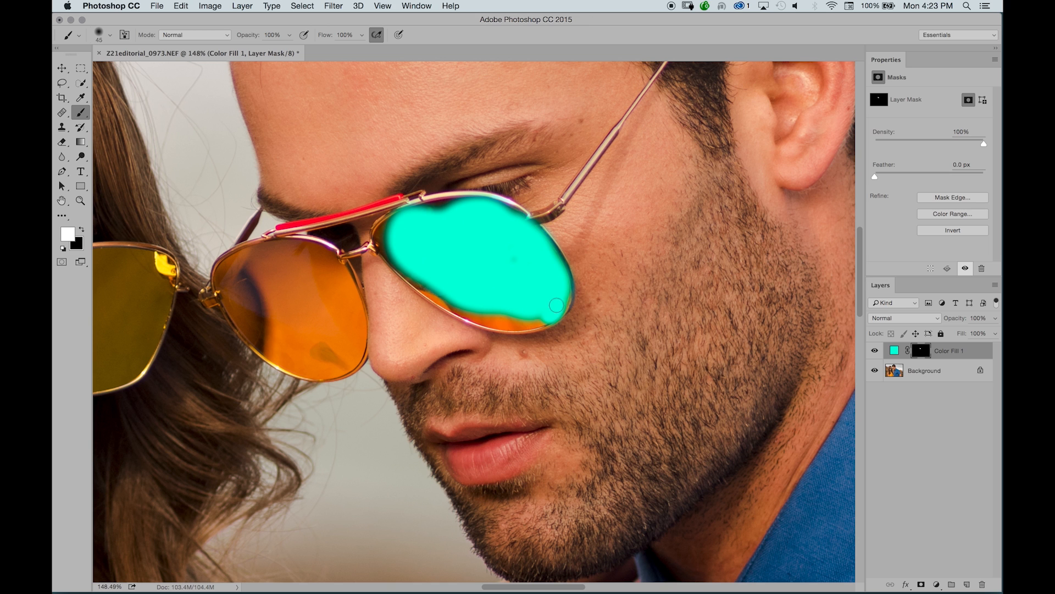
mouse_move(507, 220)
left_mouse_down()
mouse_move(514, 211)
mouse_move(442, 204)
mouse_move(445, 221)
mouse_move(388, 234)
mouse_move(385, 253)
mouse_move(412, 274)
mouse_move(530, 321)
mouse_move(481, 320)
mouse_move(421, 285)
mouse_move(452, 297)
left_mouse_up()
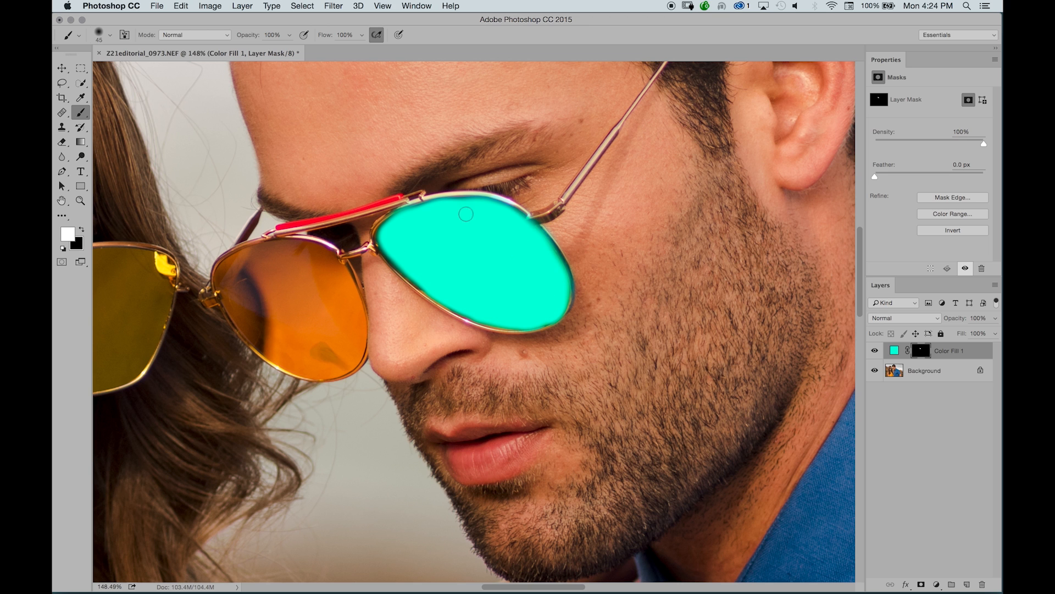
Test a lower opacity on Color Fill 1 and restore it to 100%
left_click_drag(959, 320, 1000, 317)
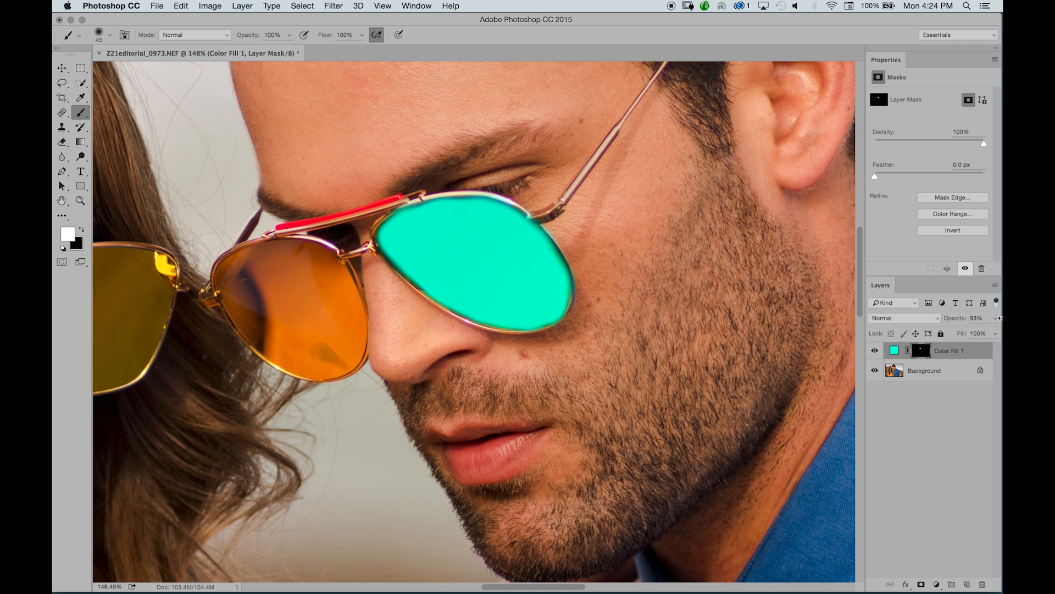
left_click_drag(961, 320, 968, 320)
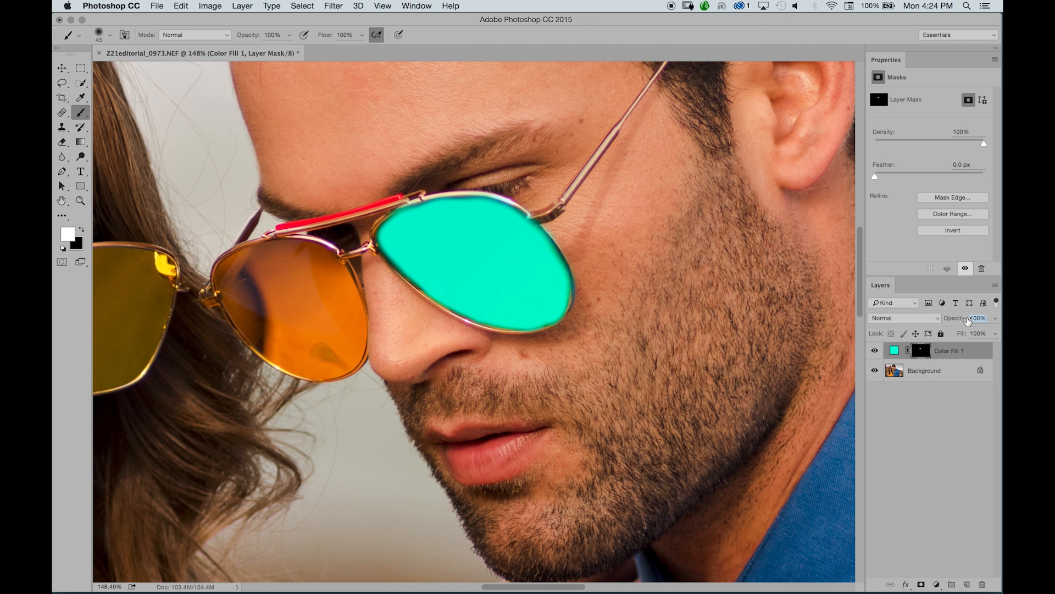
Set the Color Fill 1 blend mode to Color and toggle the layer's visibility to compare the lens
left_click(892, 320)
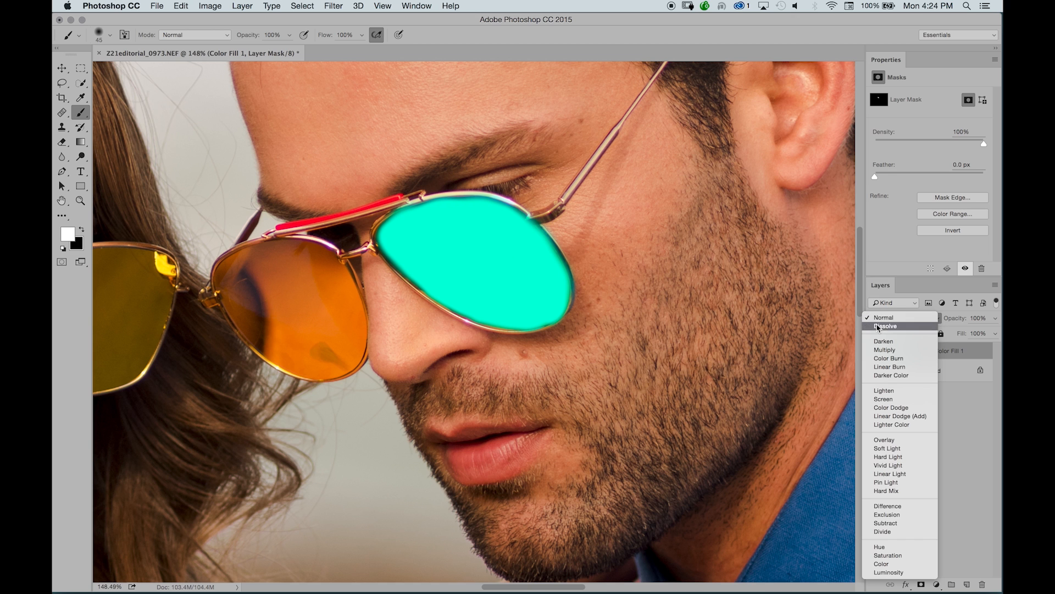
left_click(889, 565)
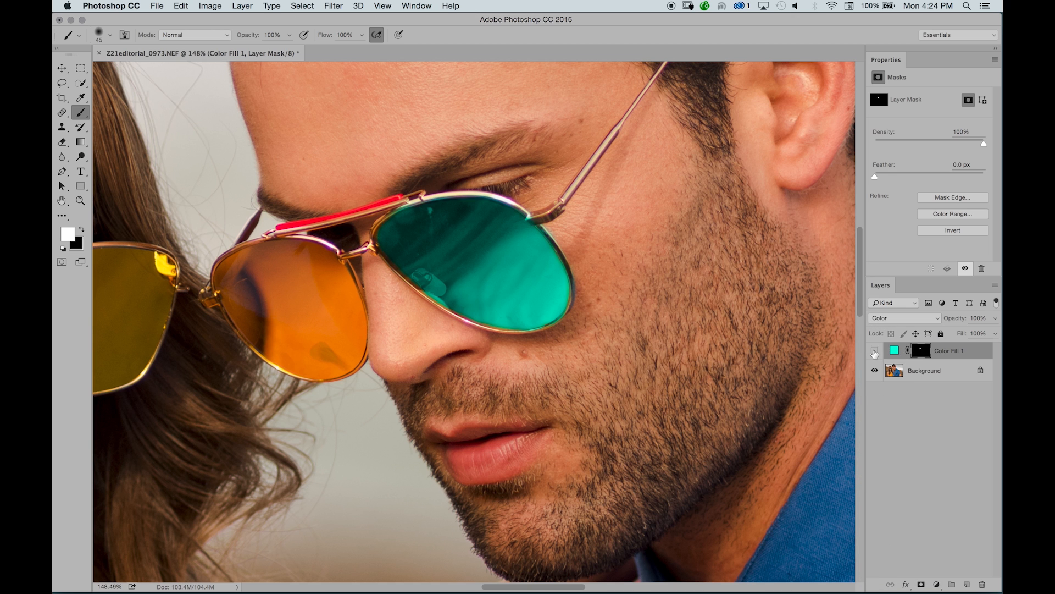
left_click(875, 352)
left_click(875, 351)
Recolor the Color Fill 1 layer to a dark green with hue 150
double_click(895, 350)
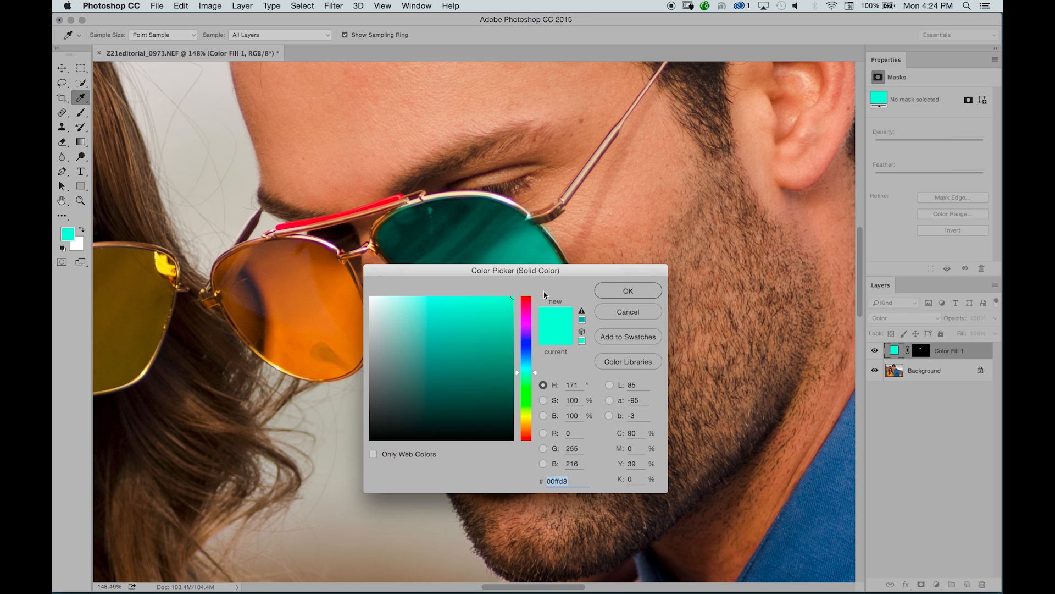
left_click(654, 317)
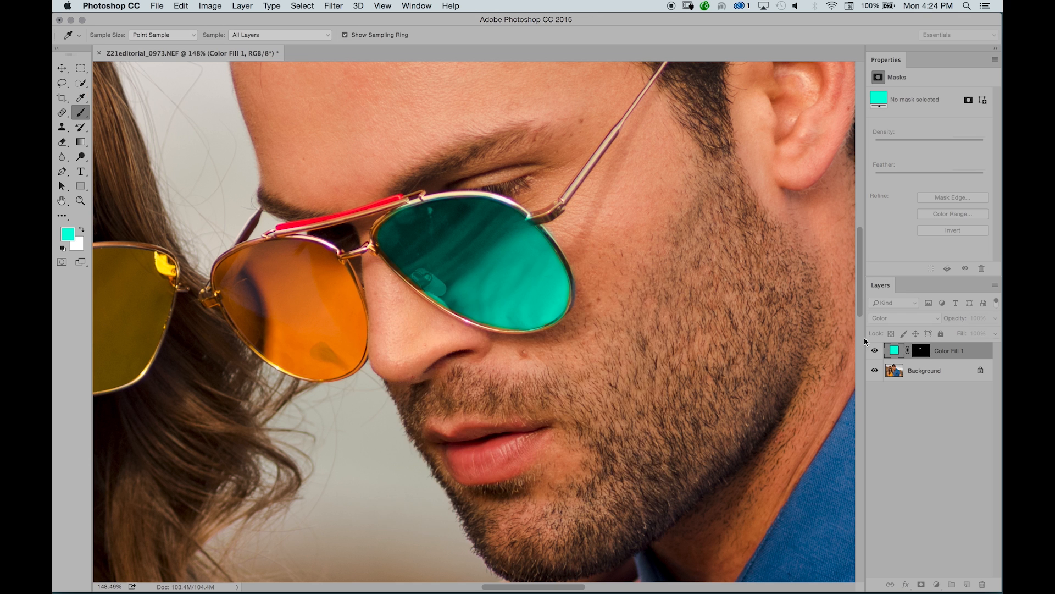
double_click(895, 352)
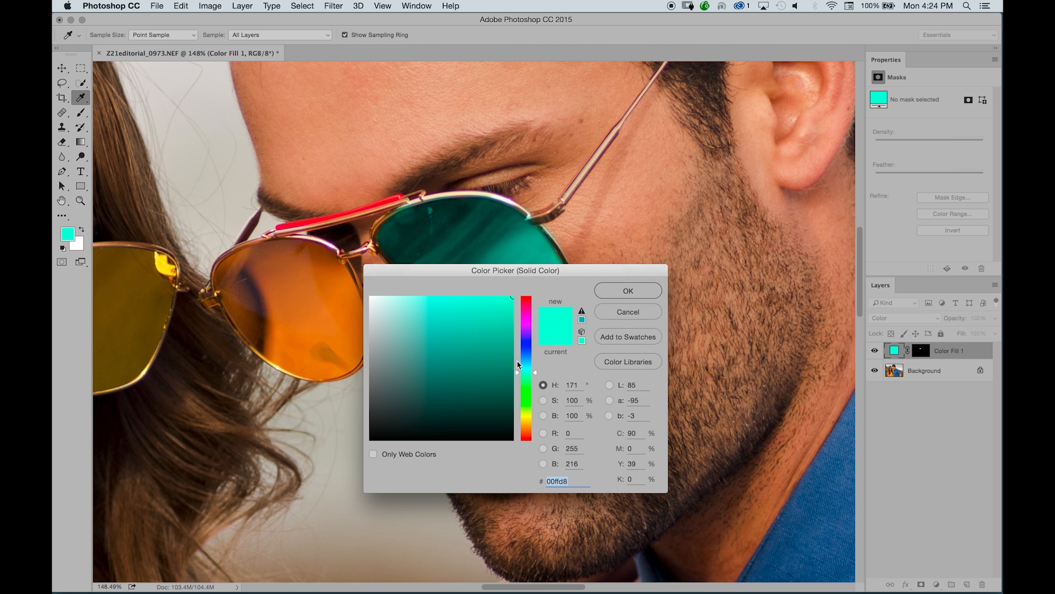
left_click_drag(526, 364, 526, 362)
left_click_drag(502, 320, 514, 300)
left_click_drag(603, 274, 866, 189)
left_click_drag(789, 279, 789, 296)
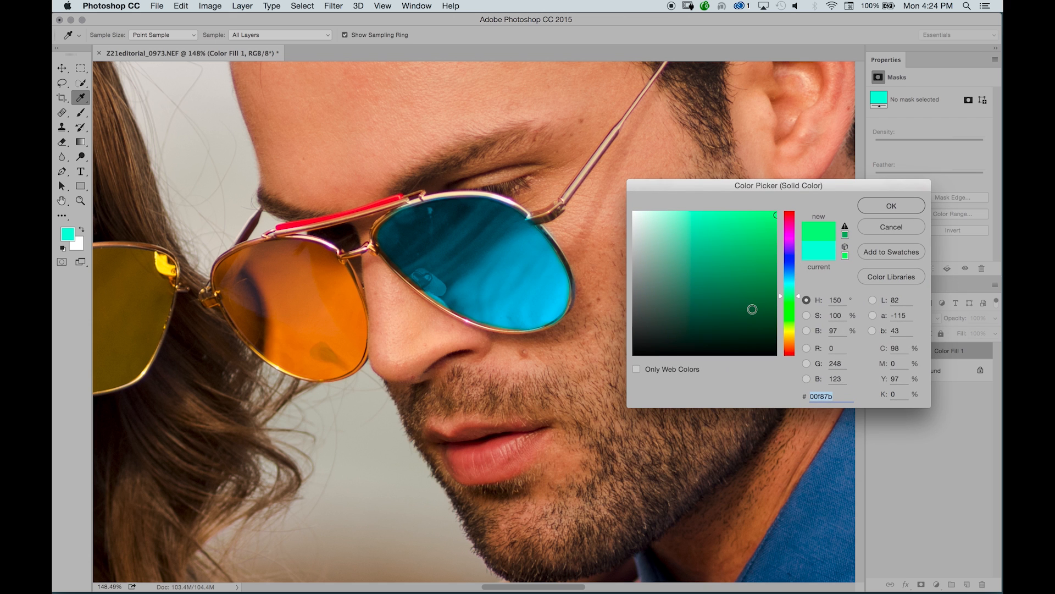
left_click(756, 309)
left_click(878, 208)
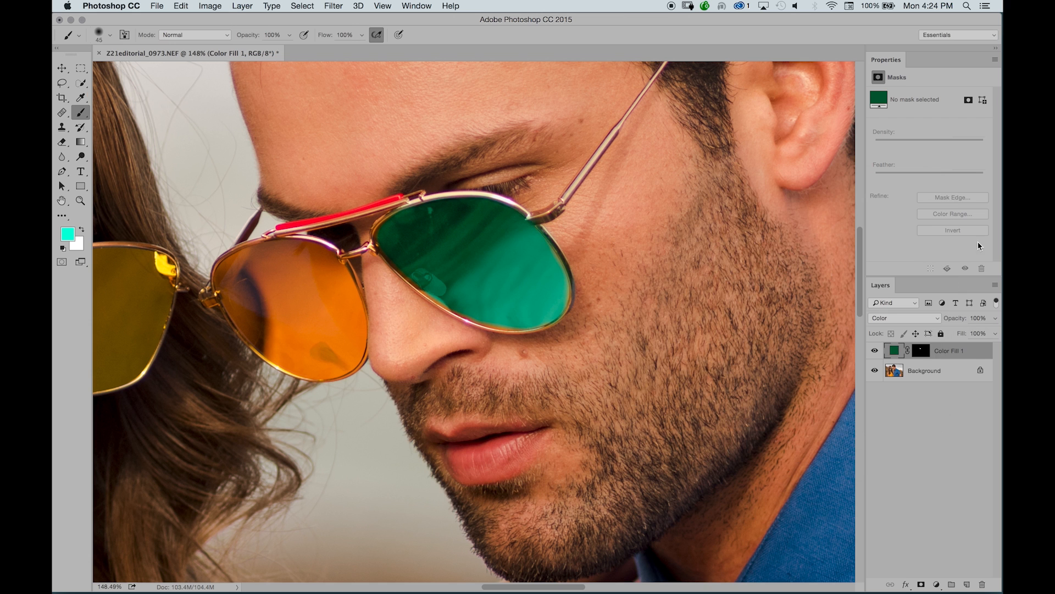
Rotate the canvas and paint black on the fill's mask at 2% flow to fade the green from the lens's upper part
left_click(921, 350)
key("d")
key("r")
mouse_move(448, 185)
left_mouse_down()
mouse_move(527, 193)
mouse_move(580, 231)
left_mouse_up()
key("b")
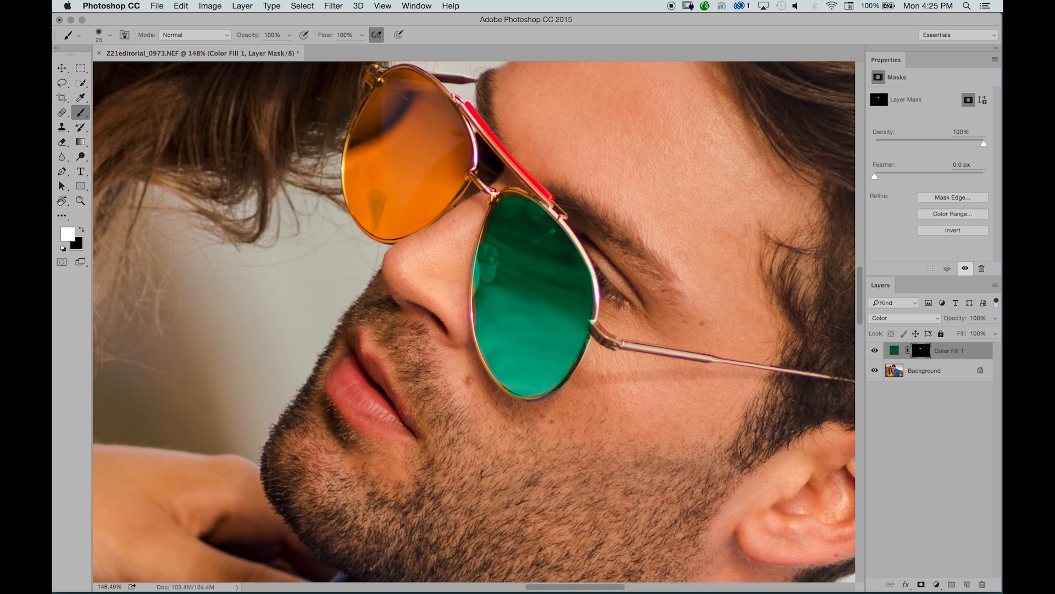
key("]")
key("]")
key("]")
key("]")
key("]")
key("x")
key("]")
key("]")
key("]")
key("]")
key("]")
key("]")
key("]")
key("]")
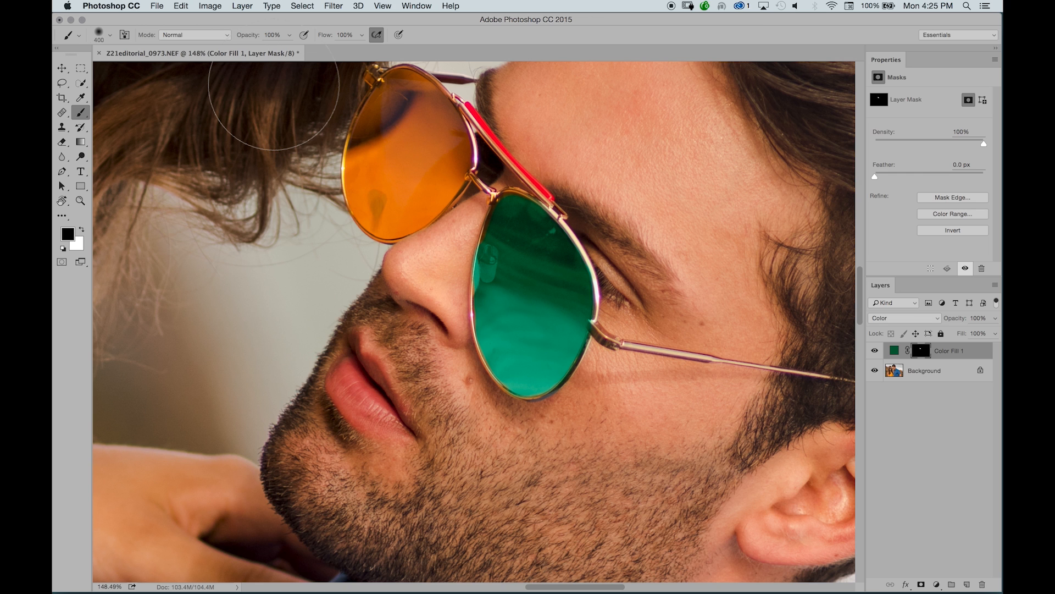
key("bracketright")
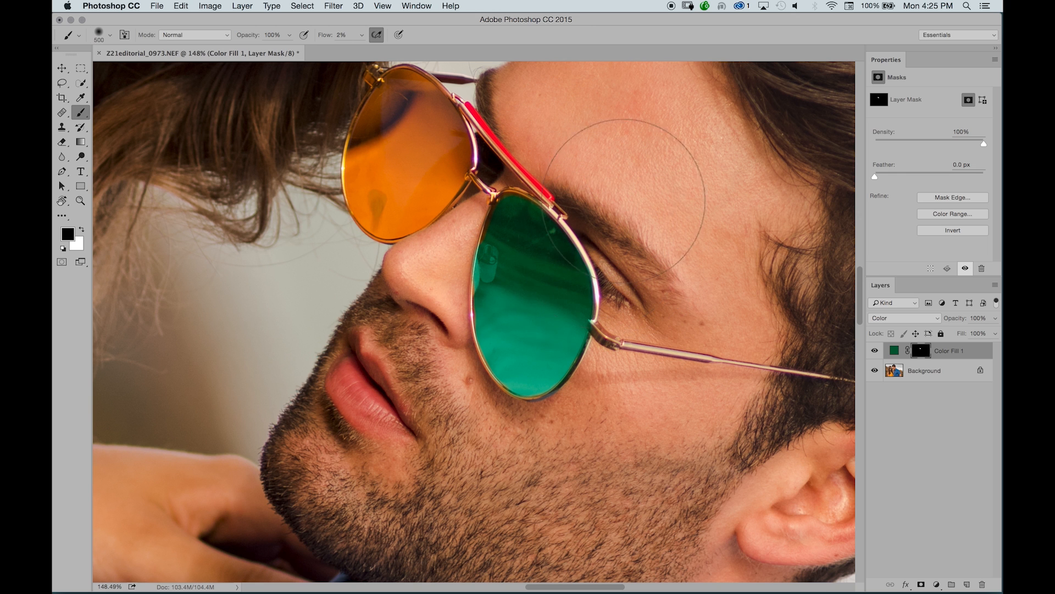
key("bracketleft")
key("bracketleft")
key("bracketleft")
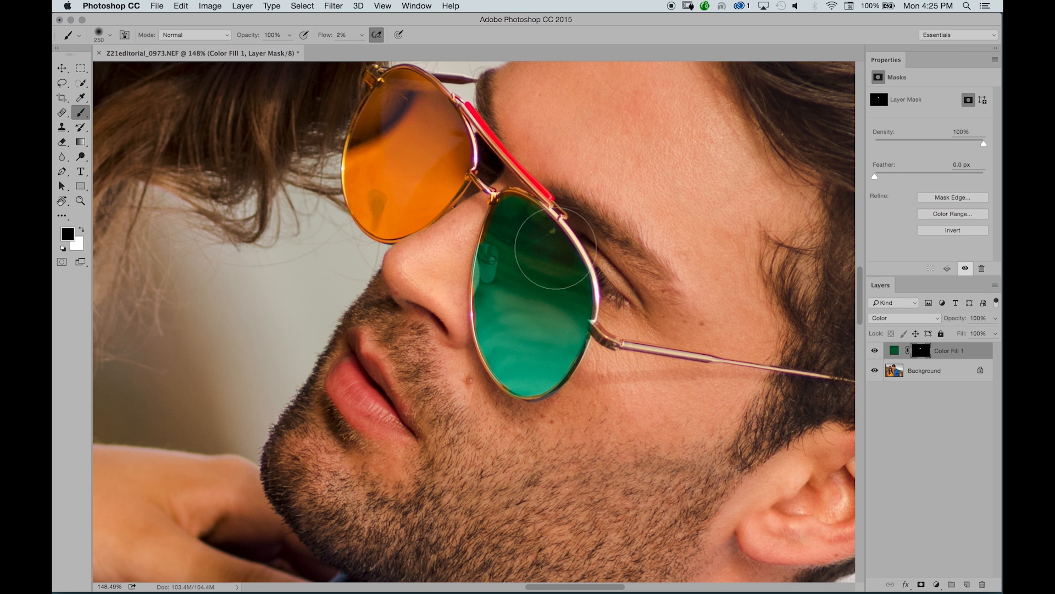
mouse_move(547, 221)
left_mouse_down()
mouse_move(532, 213)
mouse_move(551, 250)
mouse_move(586, 244)
mouse_move(546, 208)
mouse_move(476, 234)
mouse_move(514, 192)
mouse_move(452, 291)
mouse_move(610, 312)
mouse_move(523, 213)
mouse_move(440, 205)
left_mouse_up()
mouse_move(418, 289)
left_mouse_down()
mouse_move(605, 297)
mouse_move(465, 220)
left_mouse_up()
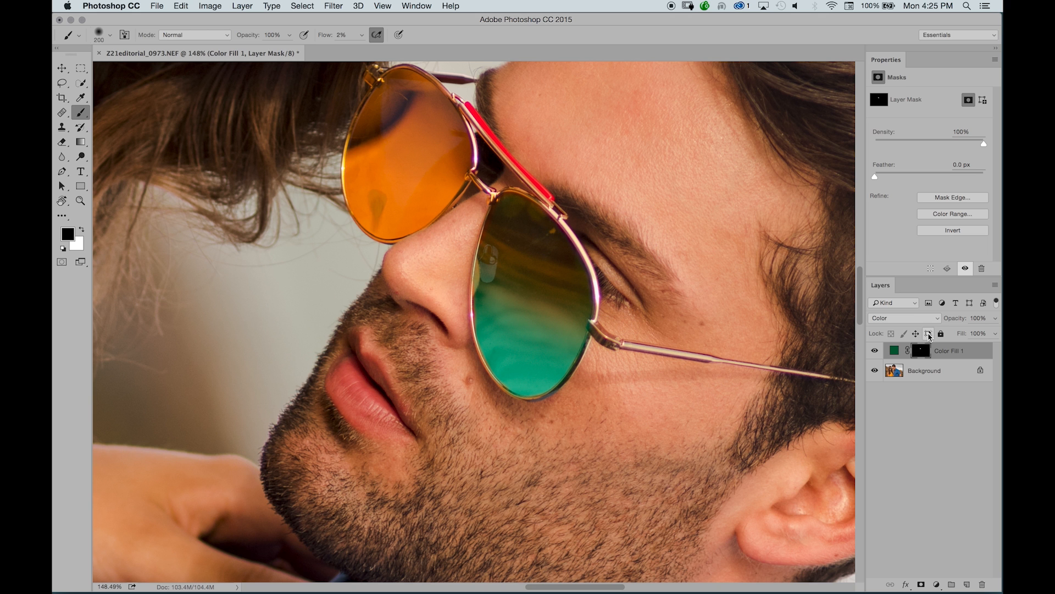
Compare the lens with the Color Fill 1 mask disabled and enabled, and display the mask by itself
left_click(922, 351, "shift")
left_click(921, 351, "shift")
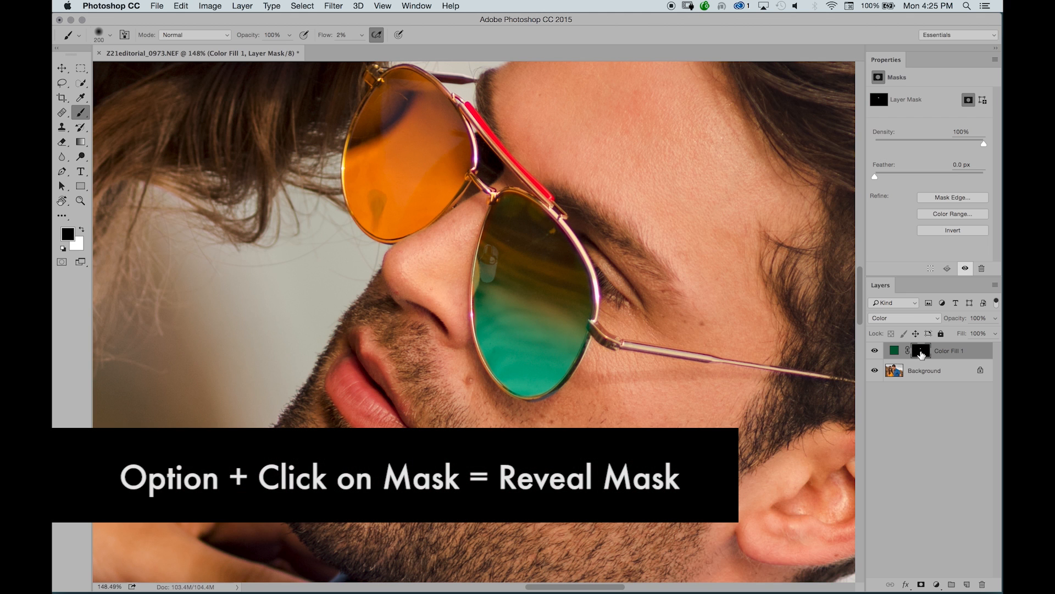
left_click(922, 352, "alt")
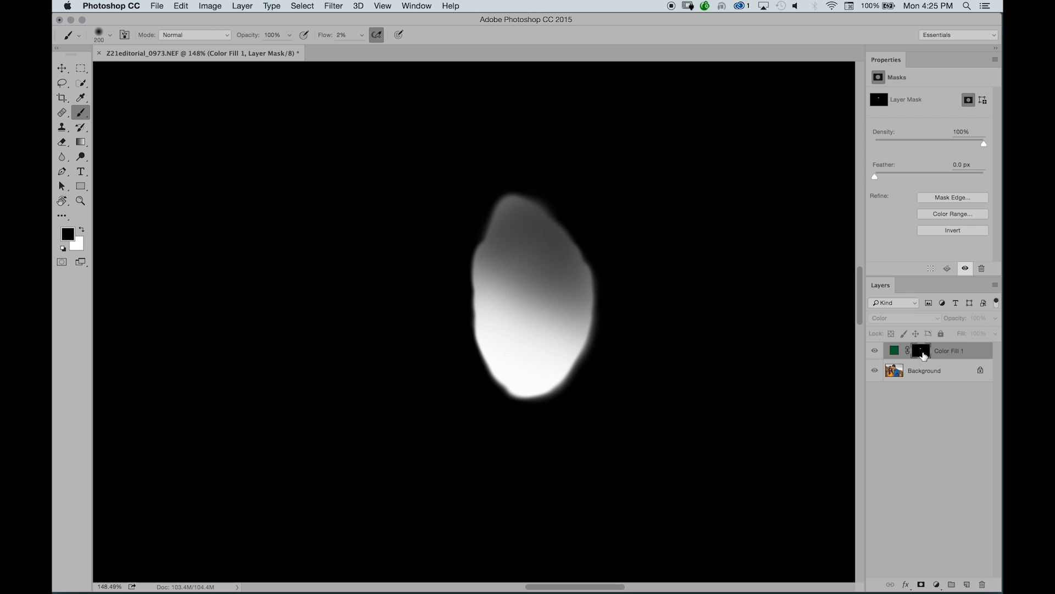
Leave the mask-only view and examine the green fade on the lens against the brush outline at different sizes
left_click(921, 352, "alt")
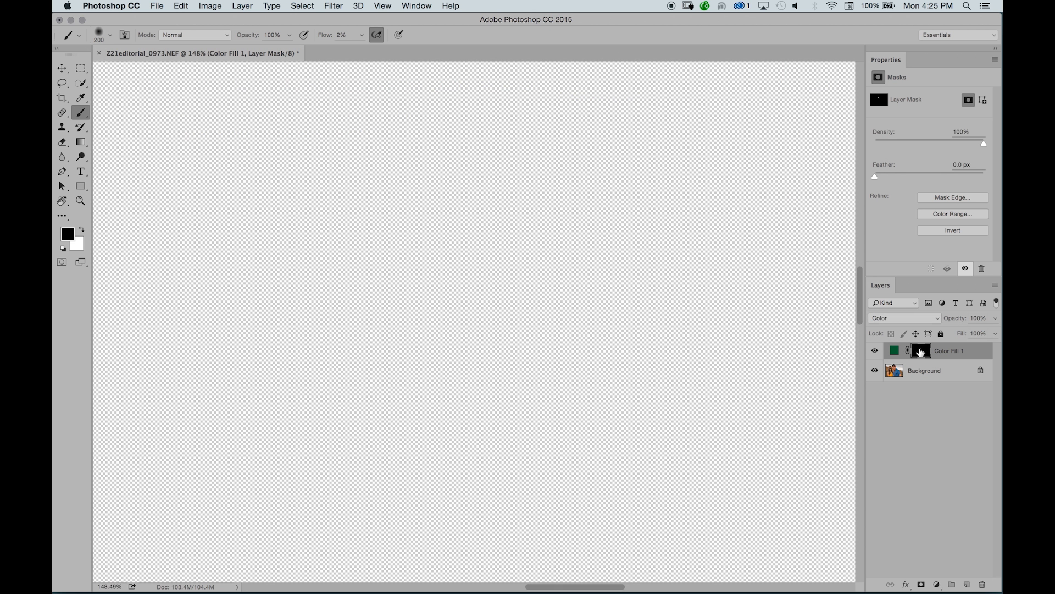
key("bracketright")
key("bracketright")
key("bracketright")
key("bracketright")
key("bracketright")
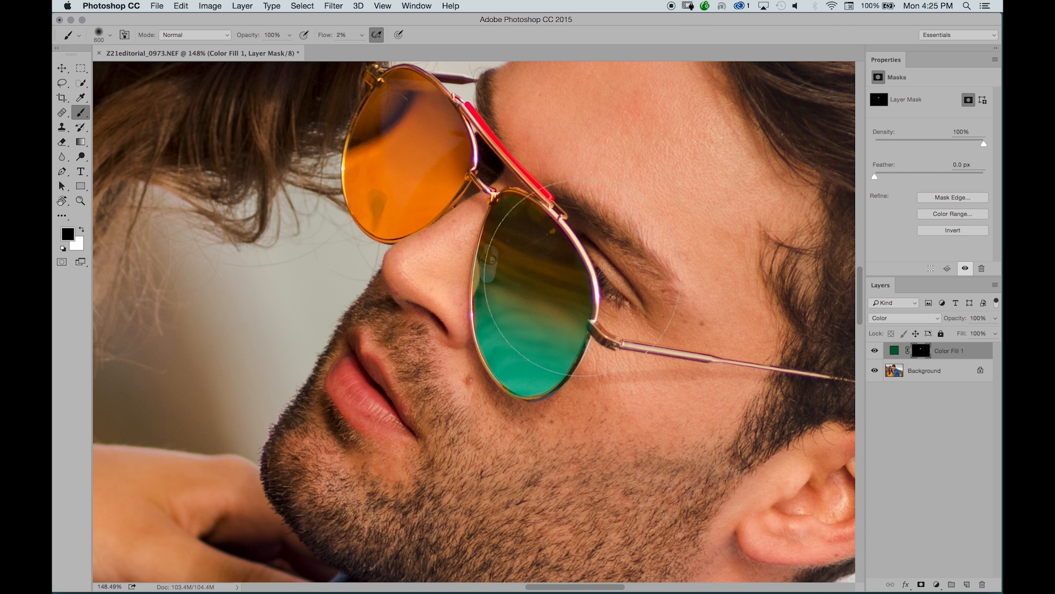
key("bracketleft")
key("bracketleft")
key("bracketleft")
key("bracketleft")
key("bracketleft")
key("bracketleft")
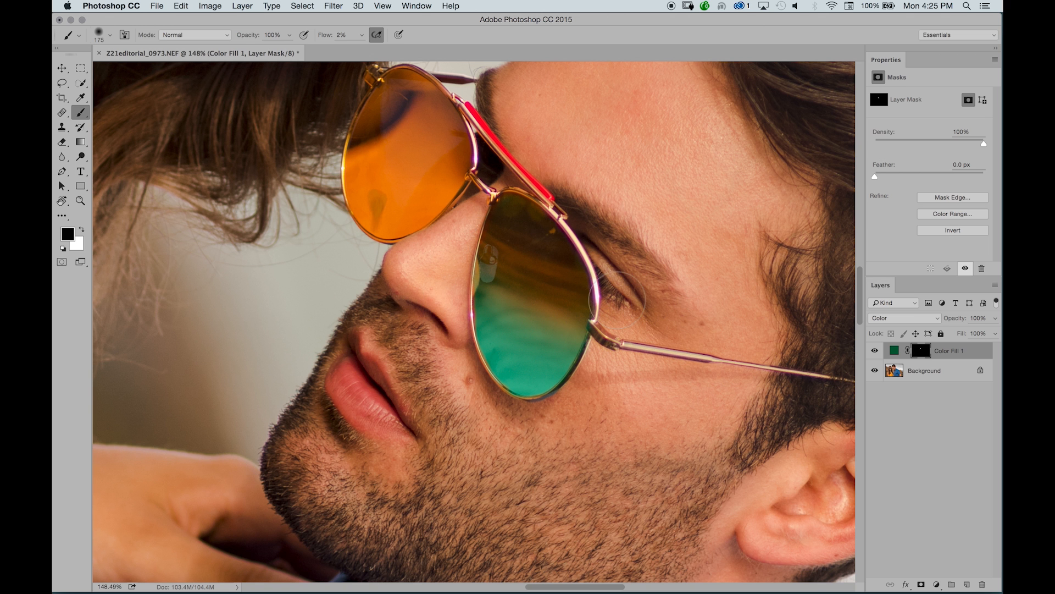
Rotate the canvas back nearly level and zoom out to examine the recolored lens within the couple's portrait
key("r")
left_click_drag(621, 297, 592, 234)
key("b")
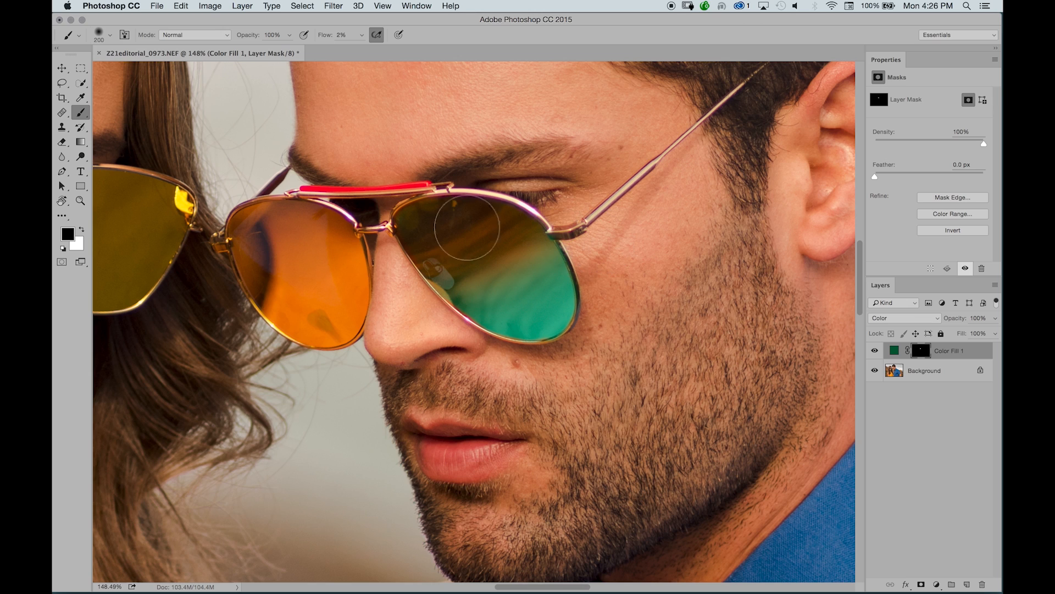
key("z")
left_click_drag(542, 247, 492, 295)
key("r")
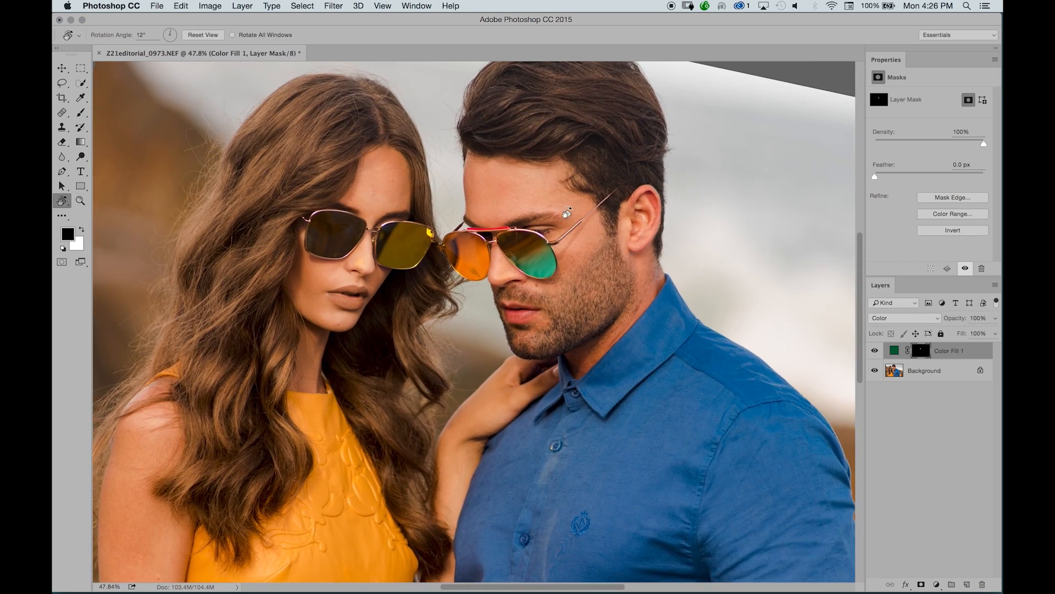
left_click_drag(613, 296, 603, 264)
left_click_drag(808, 388, 669, 319)
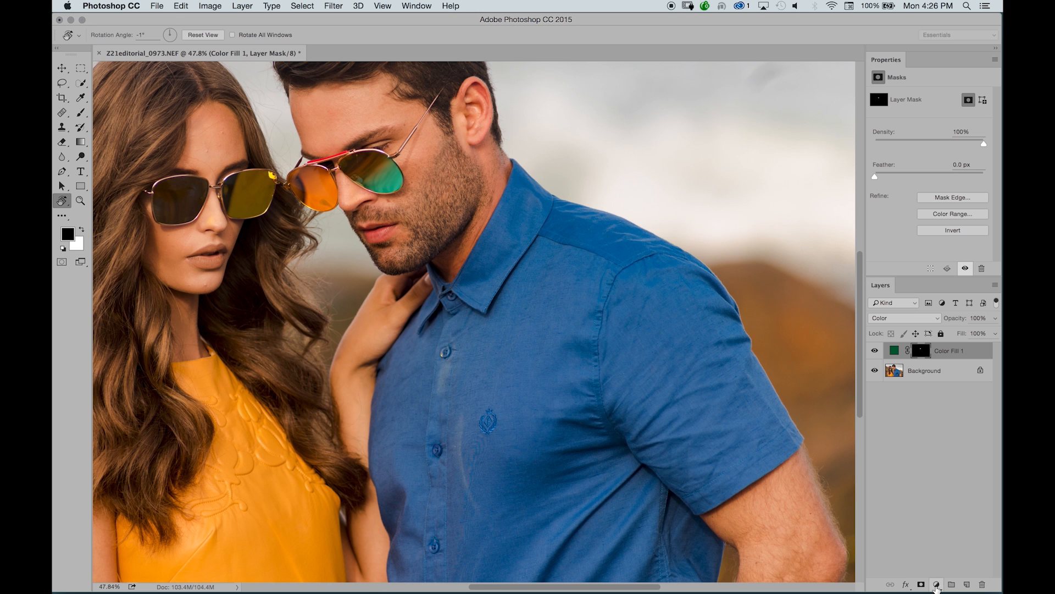
Delete the Color Fill 1 layer so that only the Background remains
left_click(936, 584)
left_click(878, 446)
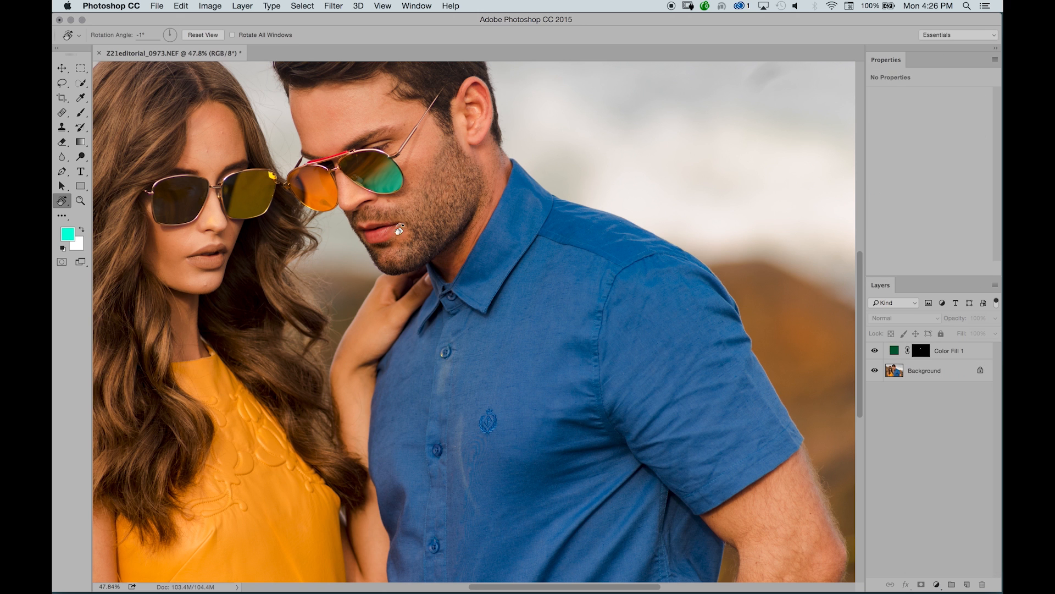
left_click_drag(631, 209, 691, 282)
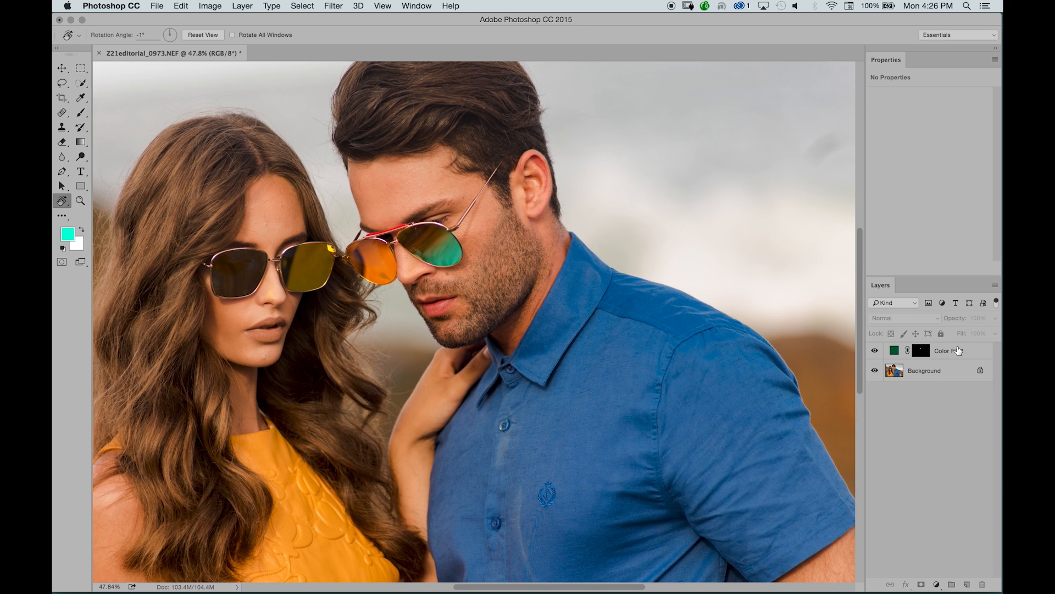
left_click(956, 352)
key("Delete")
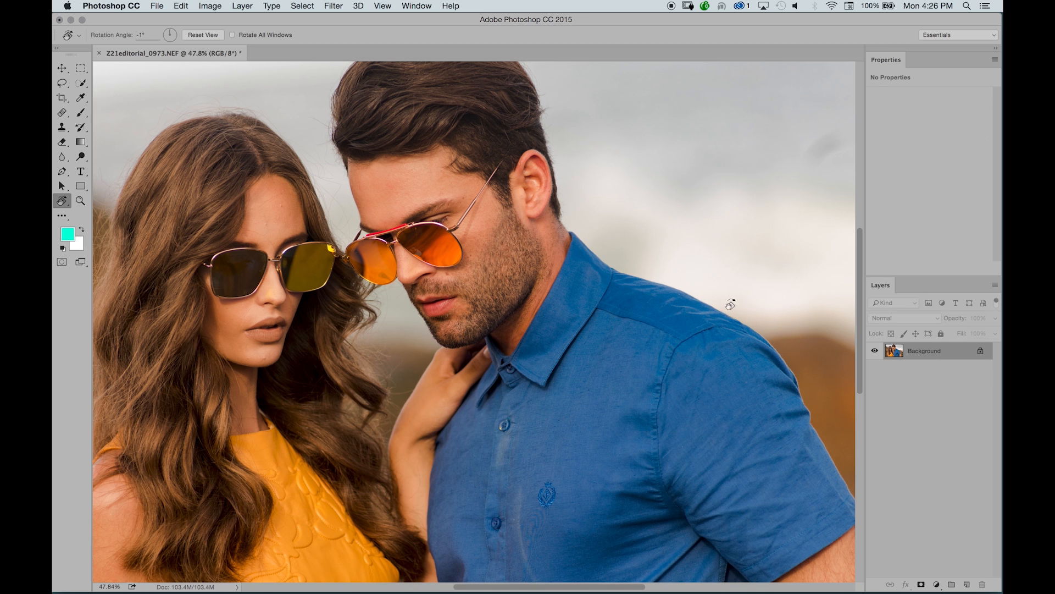
Add a linear Gradient Fill layer running from turquoise to transparent at a 90° angle and 100% scale
left_click(937, 583)
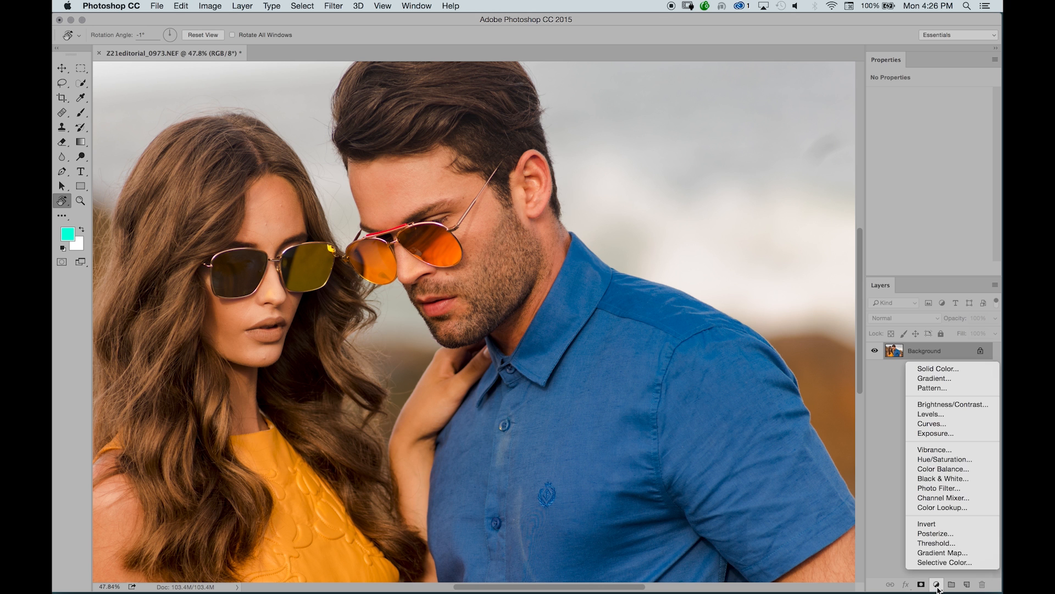
left_click(944, 378)
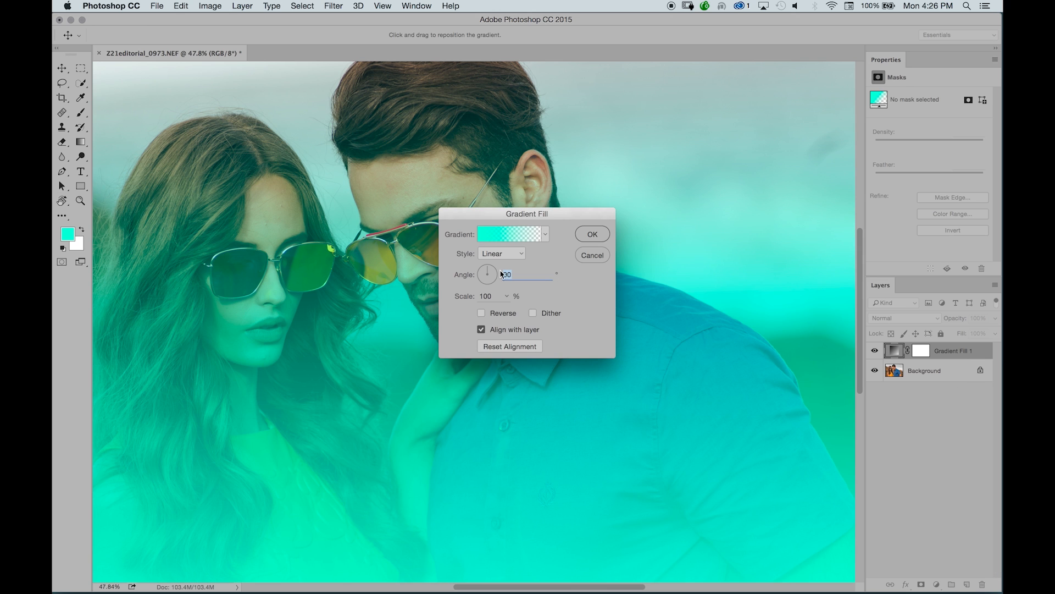
left_click(505, 237)
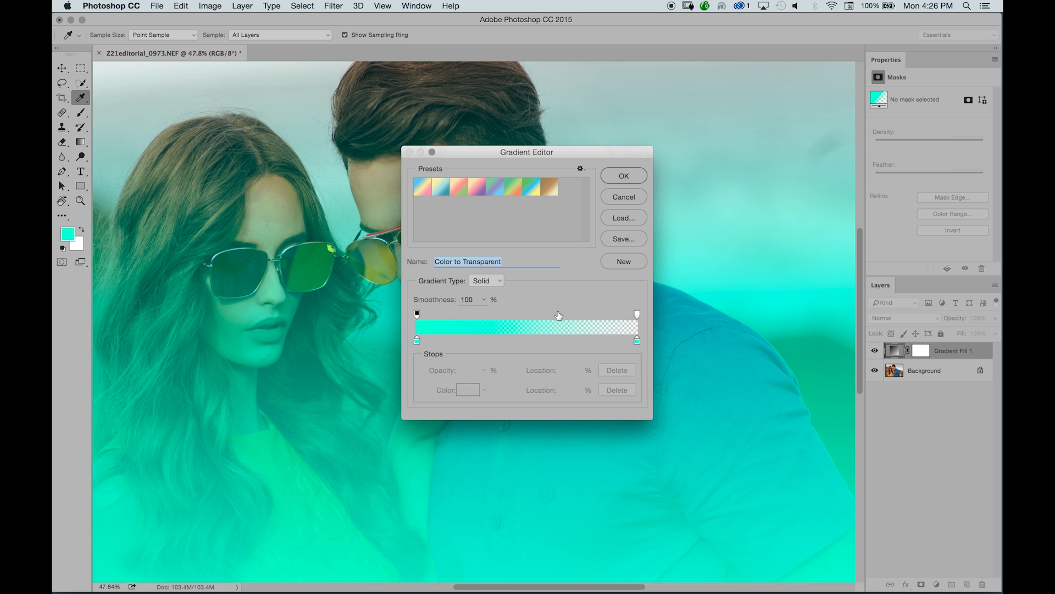
left_click(417, 315)
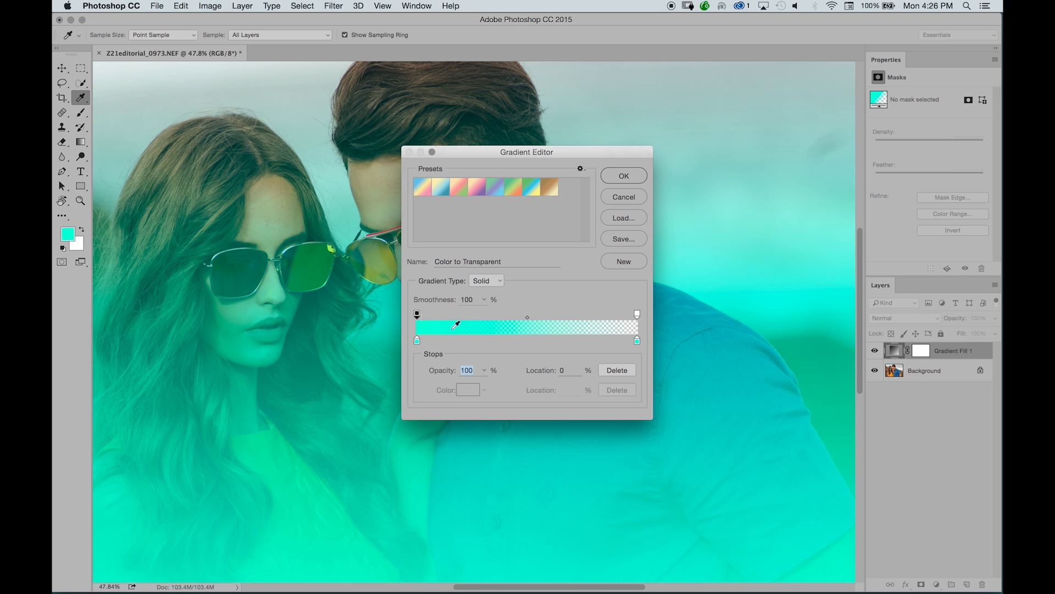
left_click_drag(445, 374, 495, 369)
left_click(627, 175)
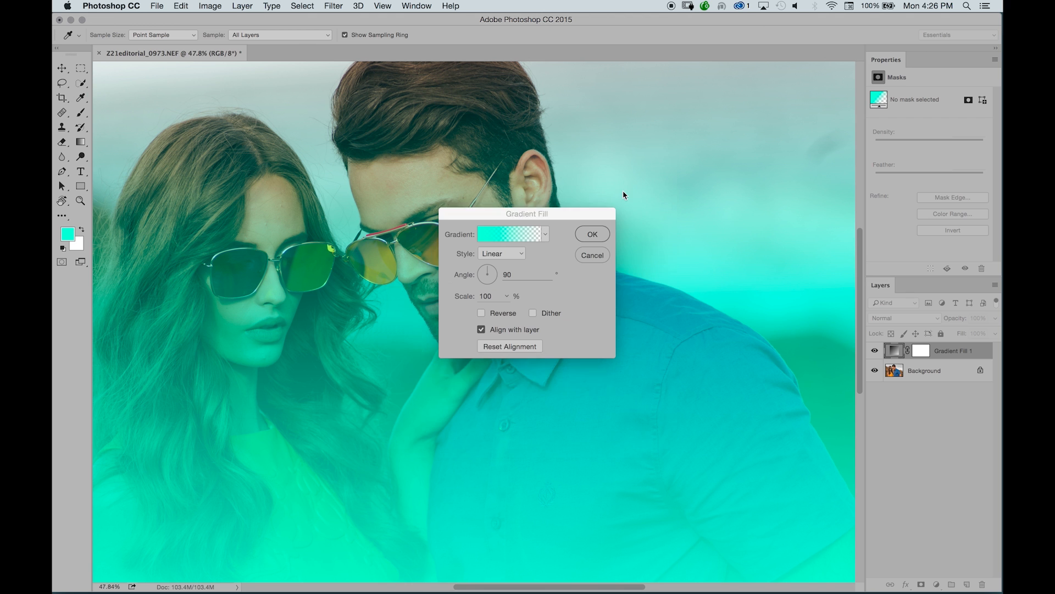
left_click(593, 234)
Set the Gradient Fill 1 layer's blend mode to Color with the whole photo in view
key("z")
left_click_drag(580, 271, 561, 283)
key("r")
left_click(915, 323)
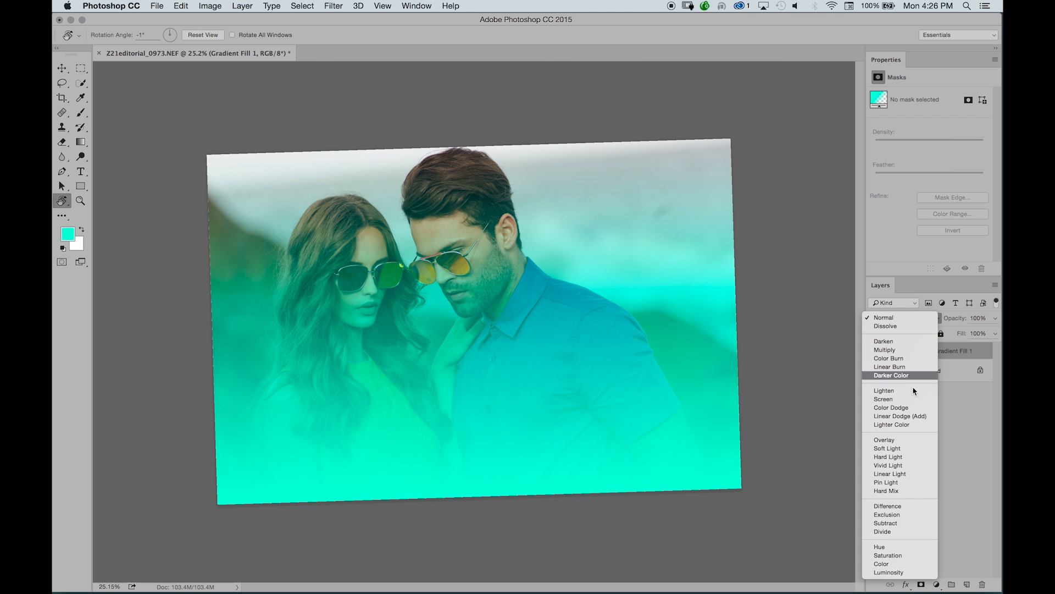
left_click(903, 558)
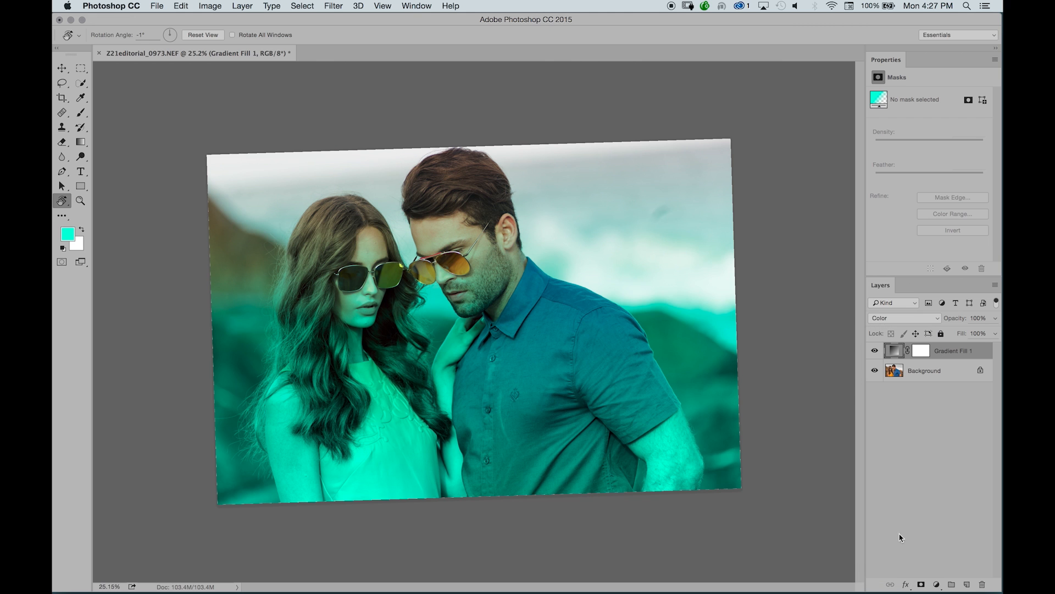
left_click(896, 324)
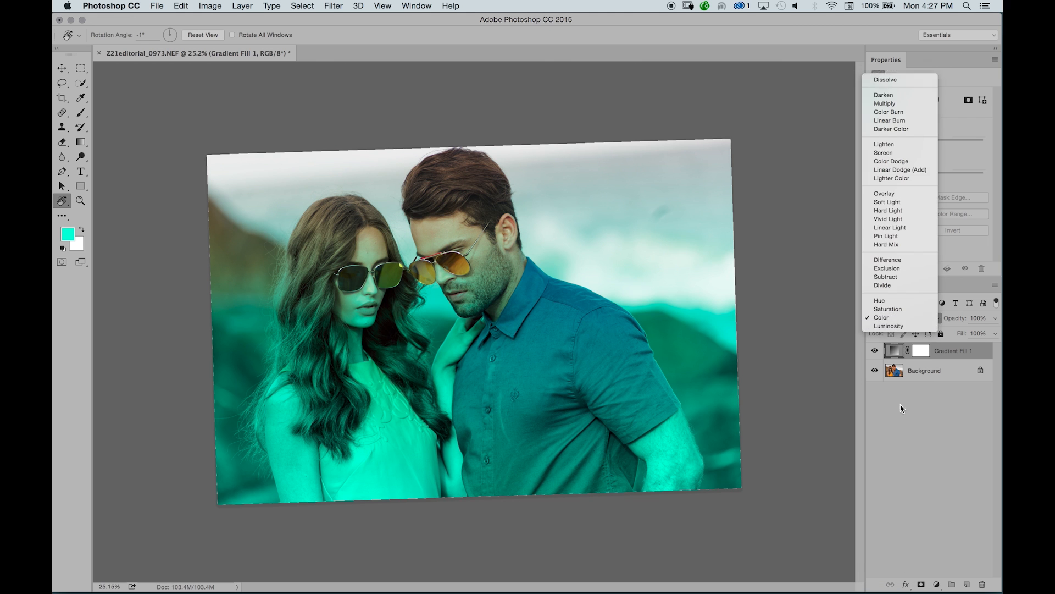
left_click(896, 348)
Recolor the opaque end's color stop in the Gradient Fill 1 gradient to magenta with hue 294
double_click(897, 354)
left_click_drag(498, 208, 561, 206)
left_click(570, 234)
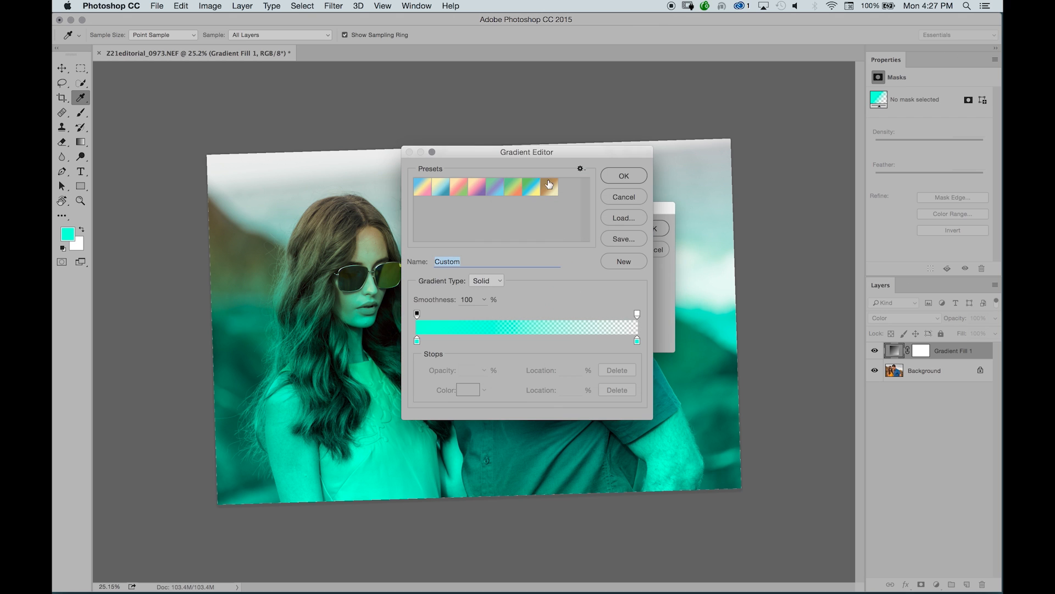
left_click_drag(542, 155, 592, 146)
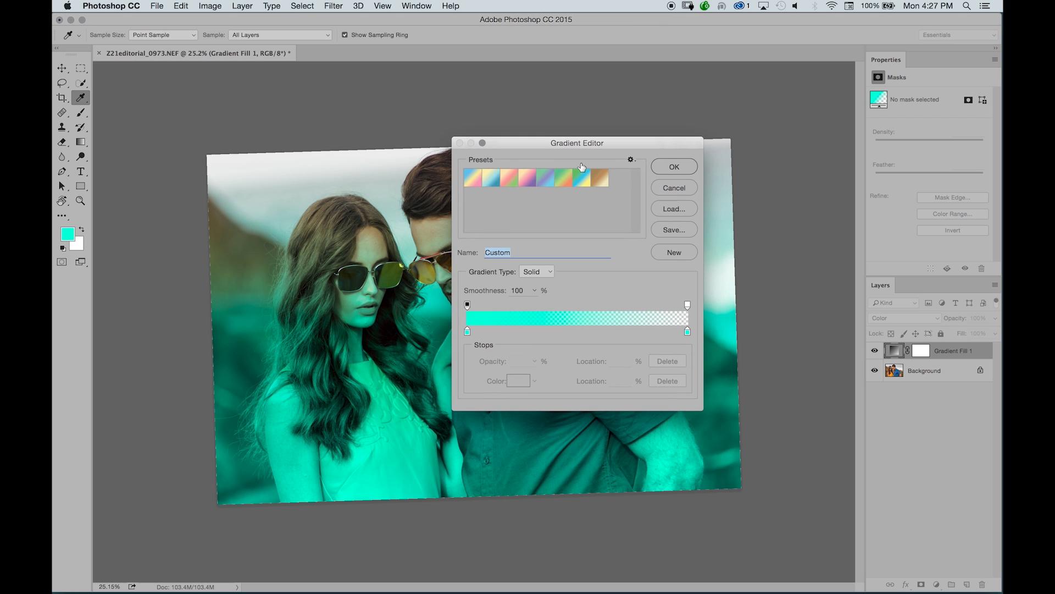
double_click(468, 332)
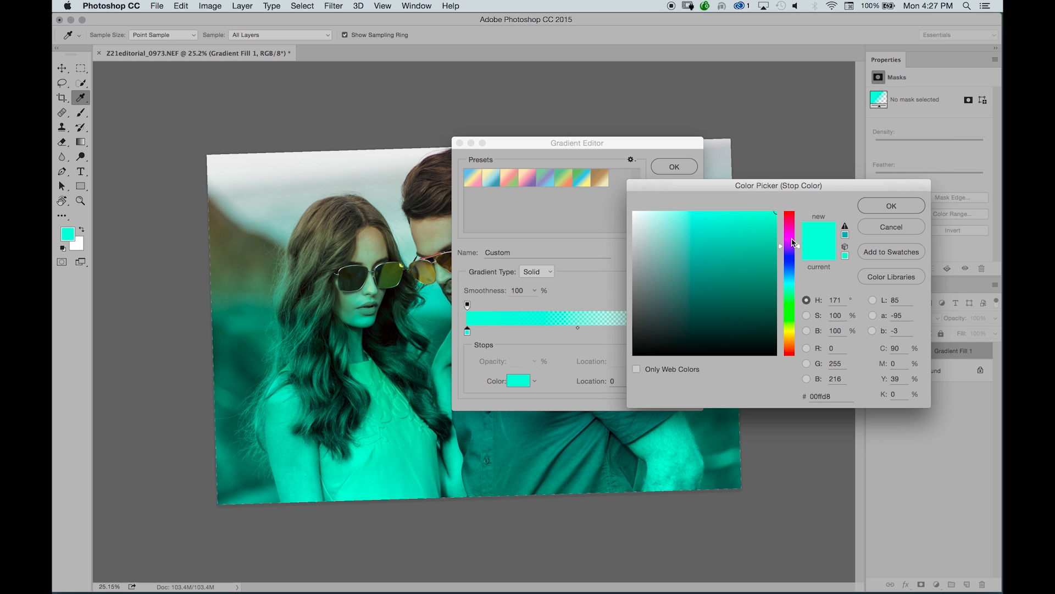
left_click_drag(792, 246, 792, 238)
left_click(873, 209)
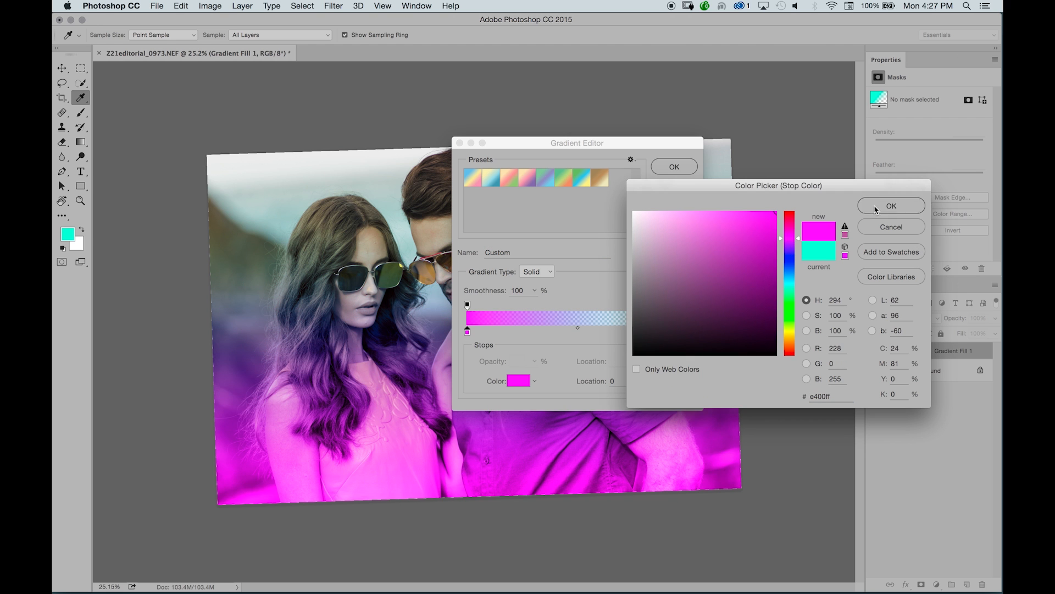
left_click(676, 171)
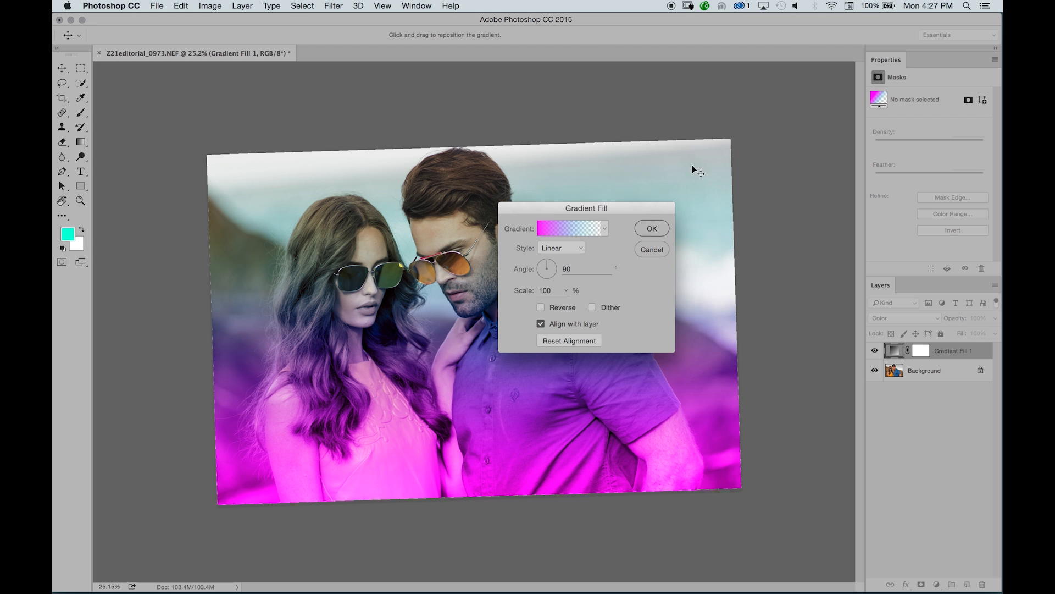
left_click(651, 230)
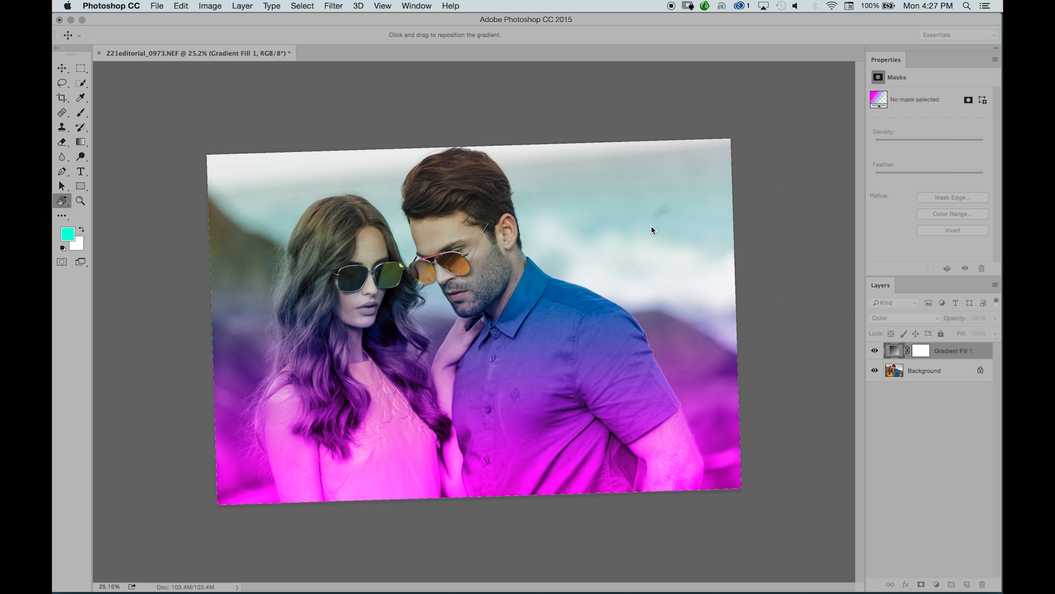
Raise the opacity of the gradient's transparent end stop to 96% so it runs from magenta to turquoise
double_click(894, 351)
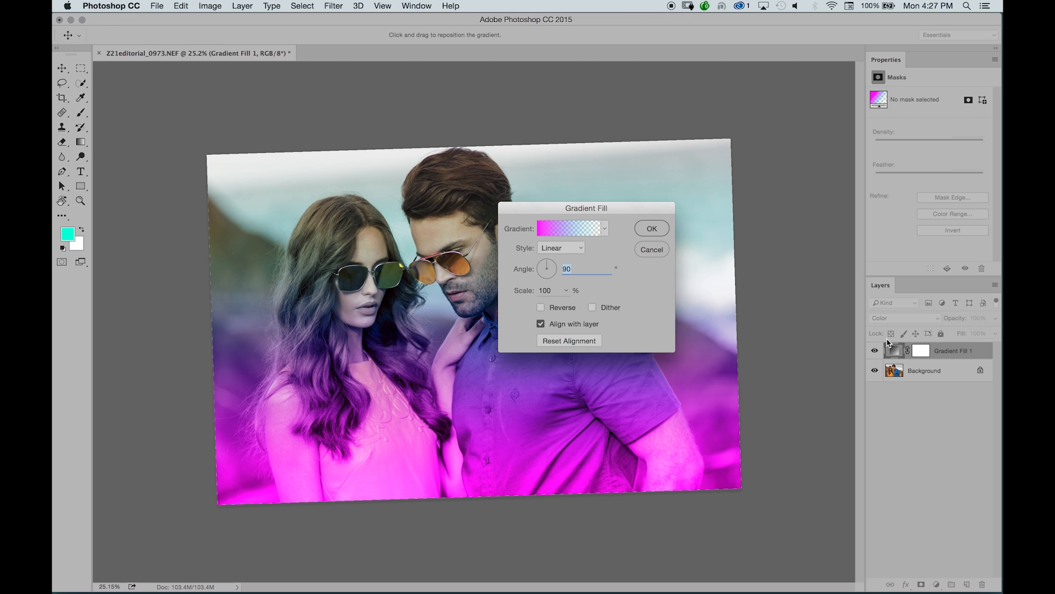
left_click(567, 232)
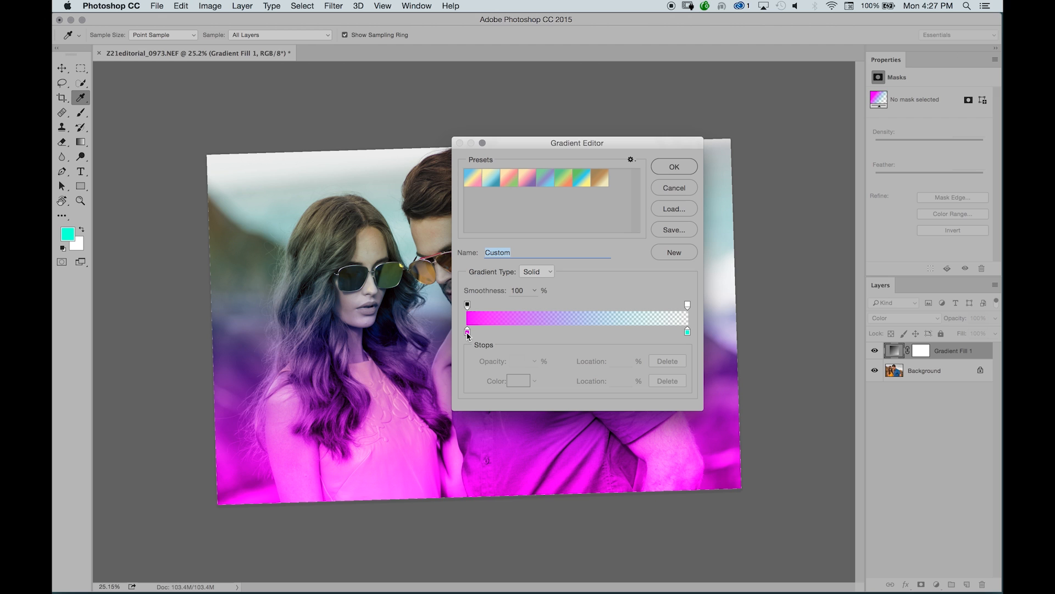
left_click(688, 332)
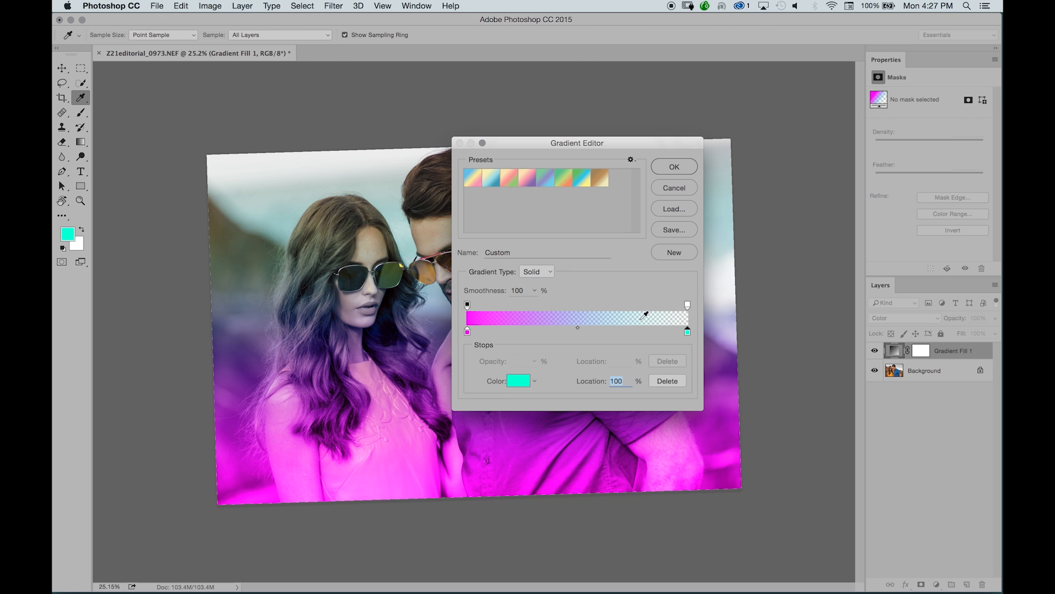
left_click(687, 306)
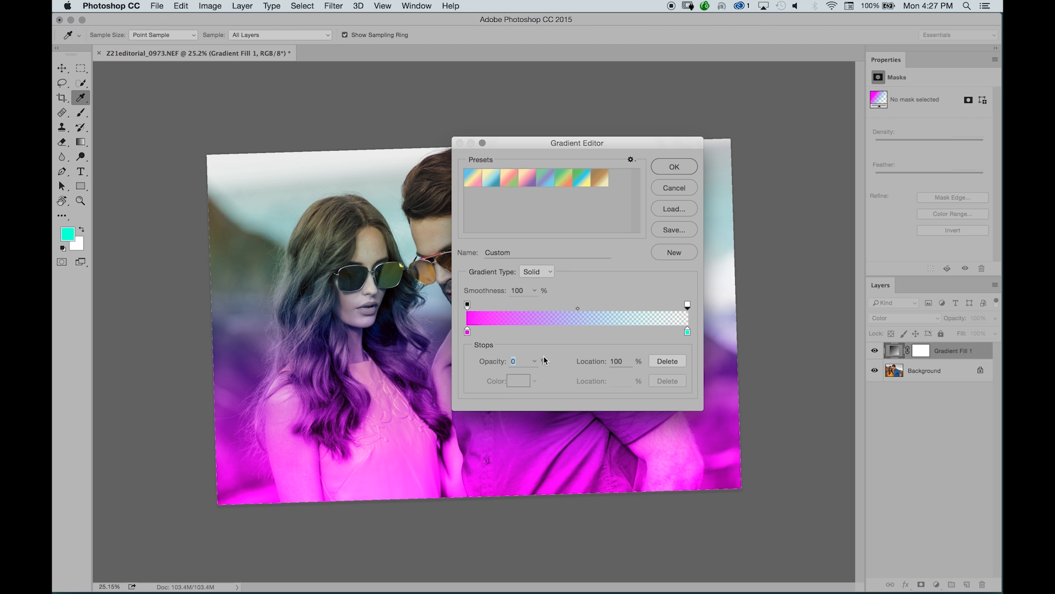
left_click_drag(497, 364, 563, 359)
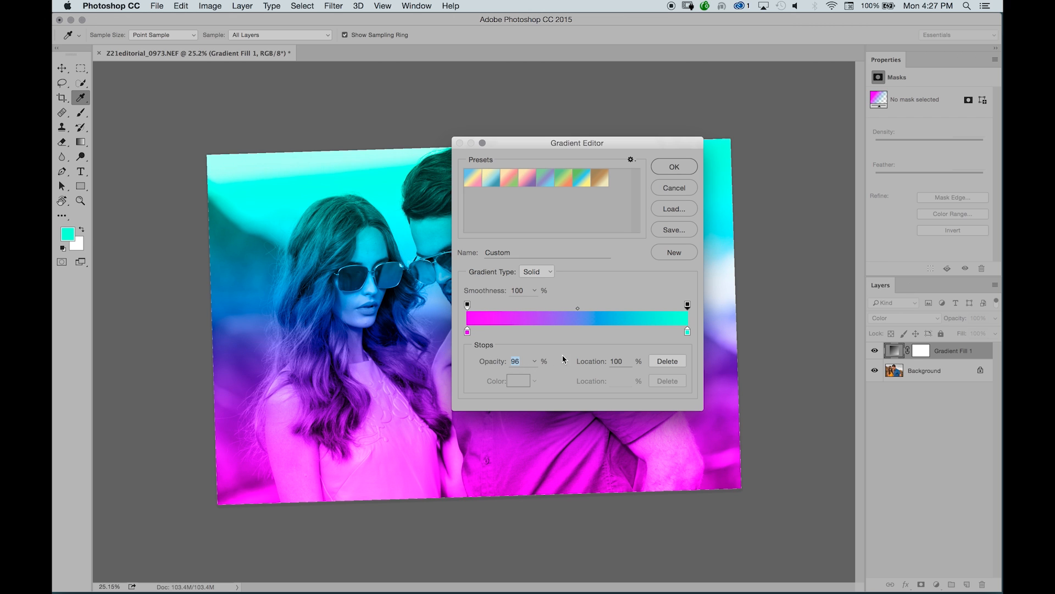
left_click(675, 168)
left_click(651, 230)
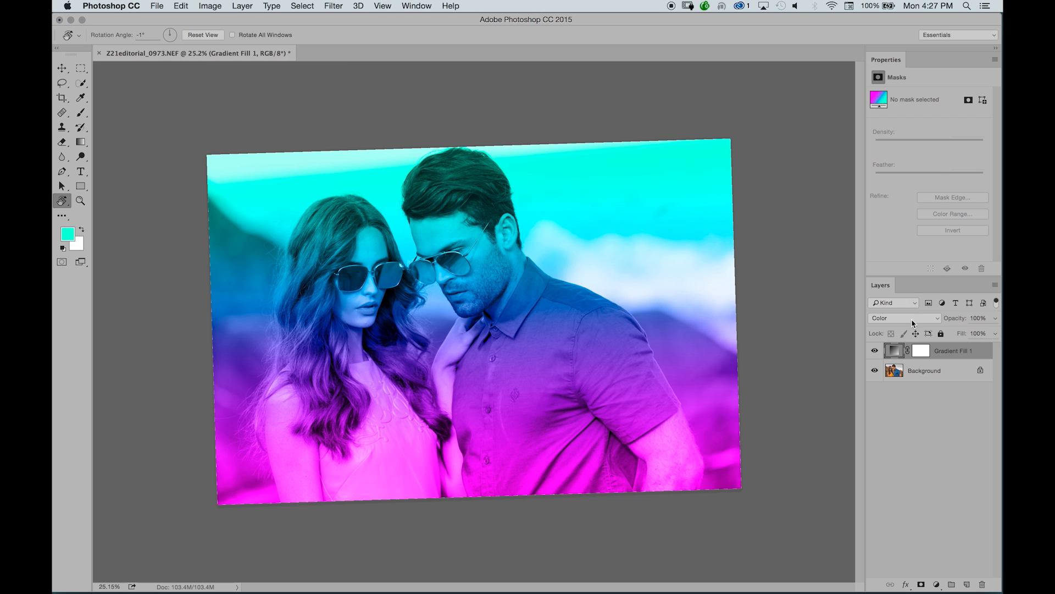
Compare the Gradient Fill 1 layer in Normal and Color blend modes, and leave it set to Normal
left_click(913, 324)
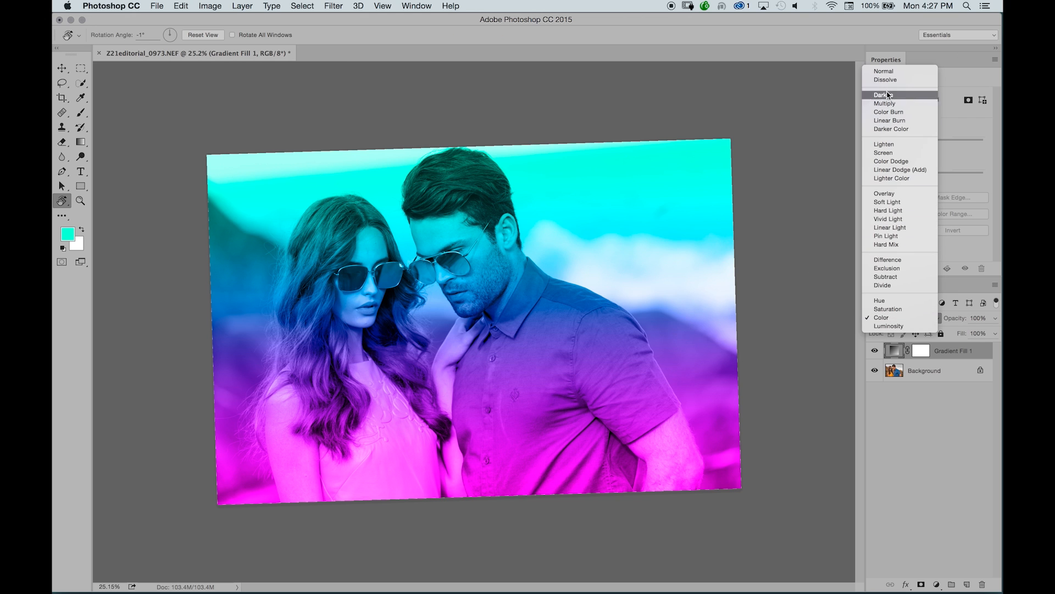
left_click(888, 72)
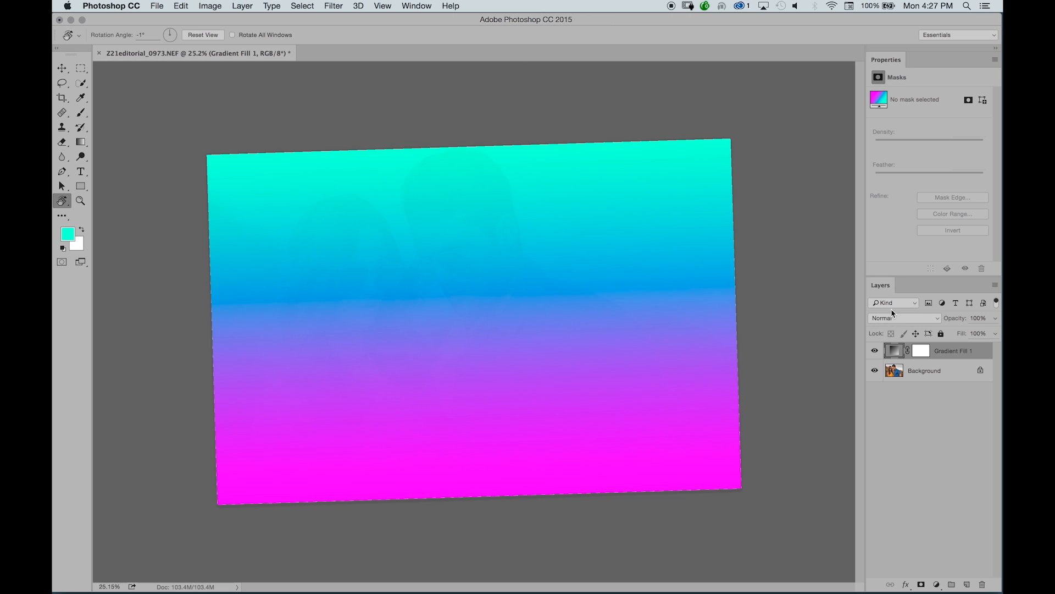
left_click(893, 323)
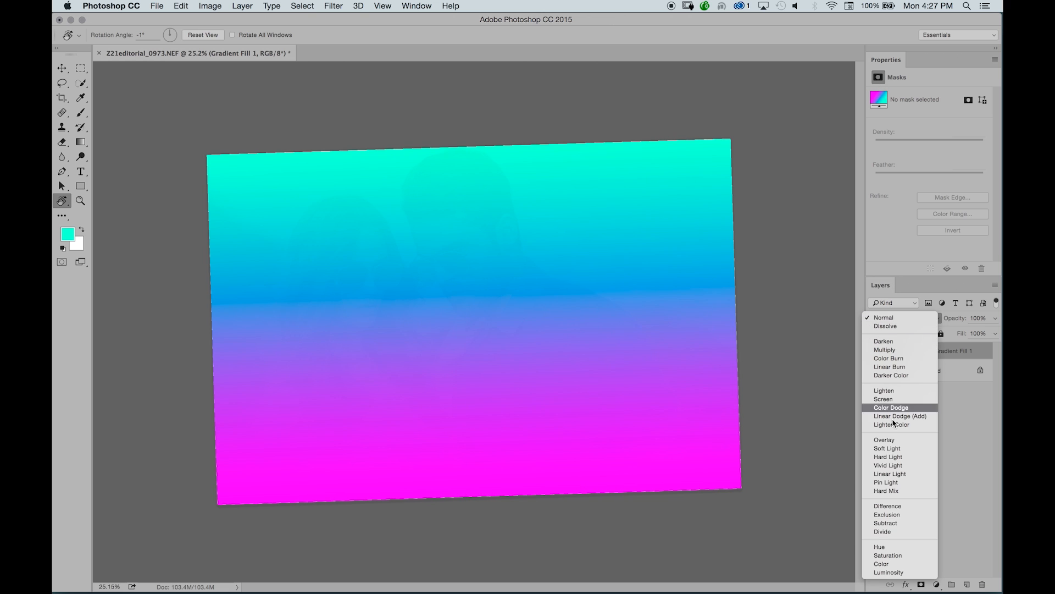
left_click(897, 561)
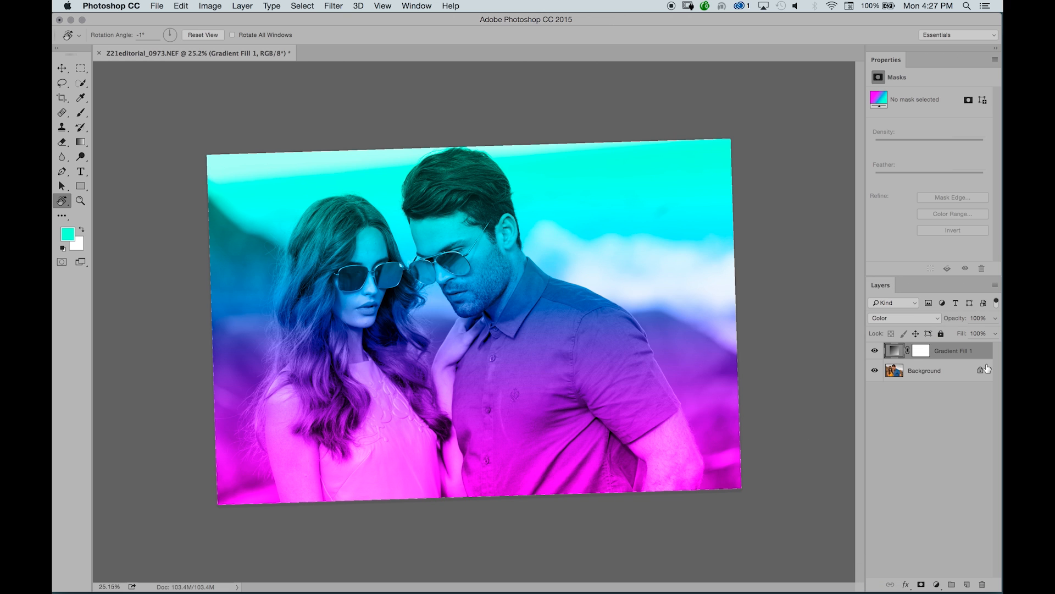
left_click(877, 318)
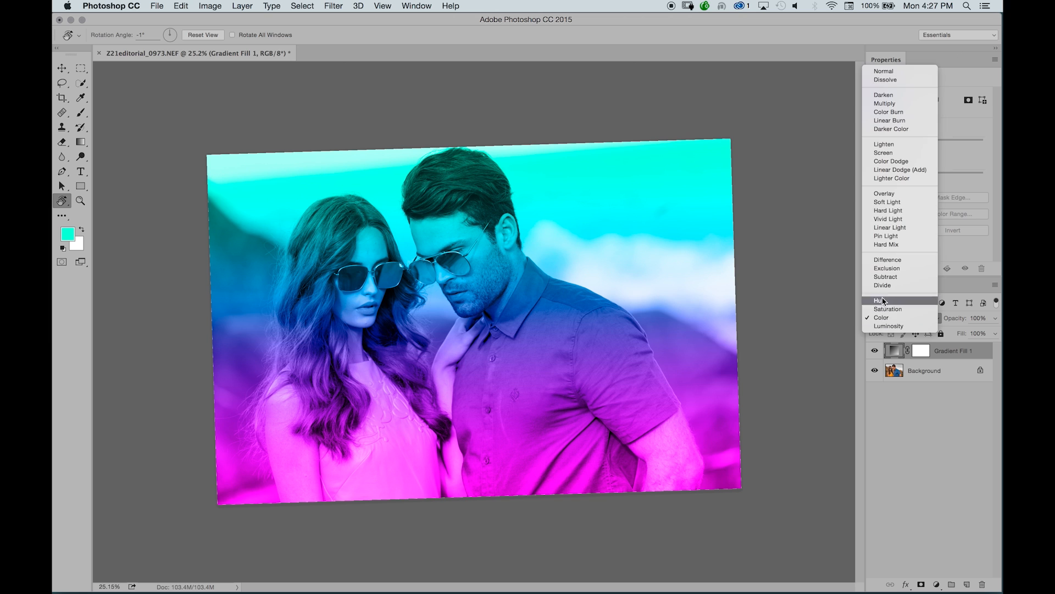
left_click(884, 78)
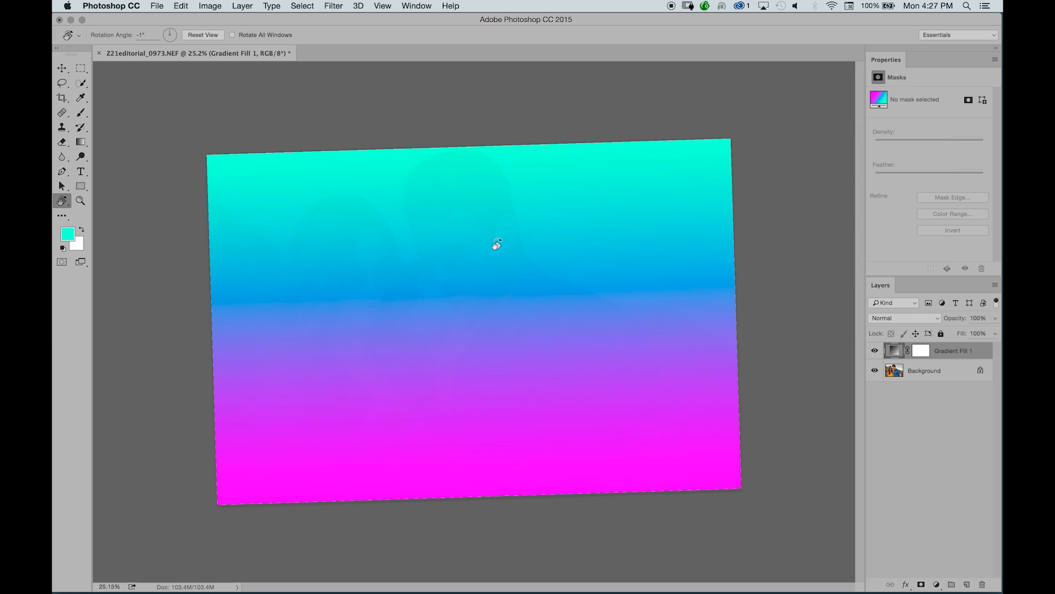
mouse_move(958, 319)
left_mouse_down()
mouse_move(941, 325)
mouse_move(957, 325)
left_mouse_up()
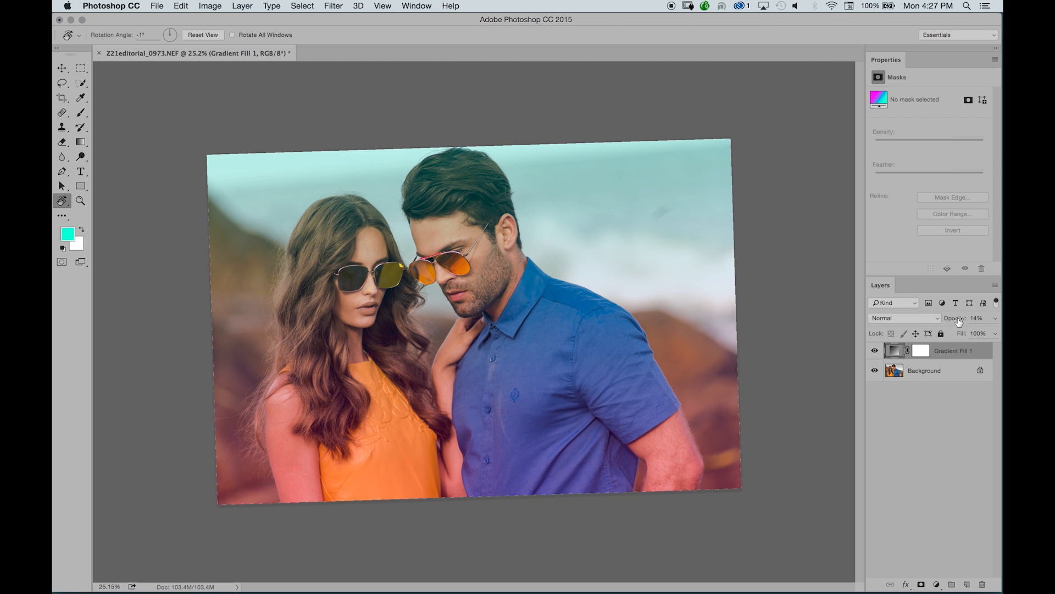
key("BackSpace")
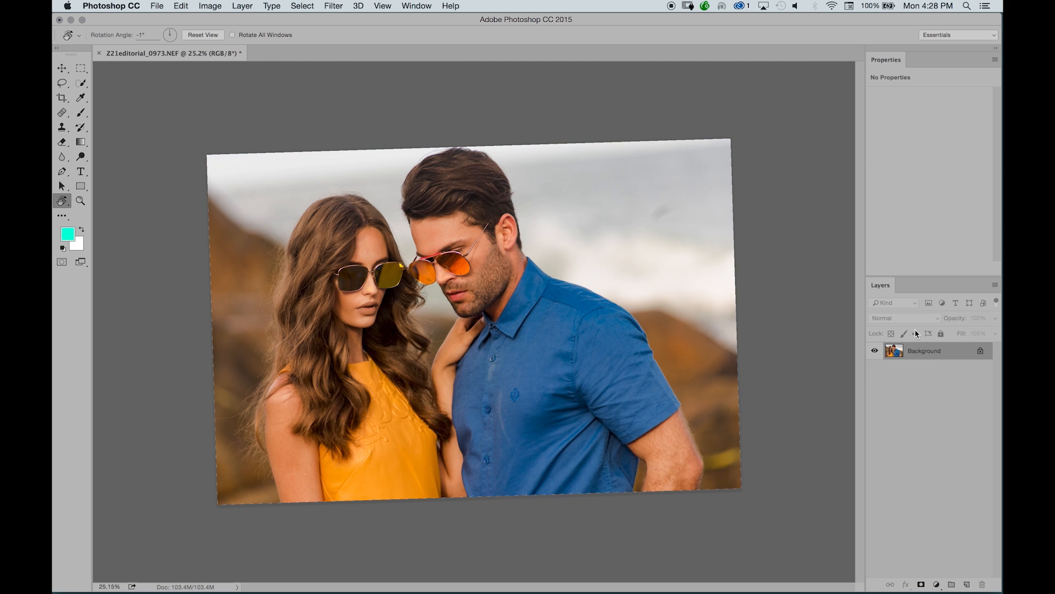
key("Escape")
key("super+z")
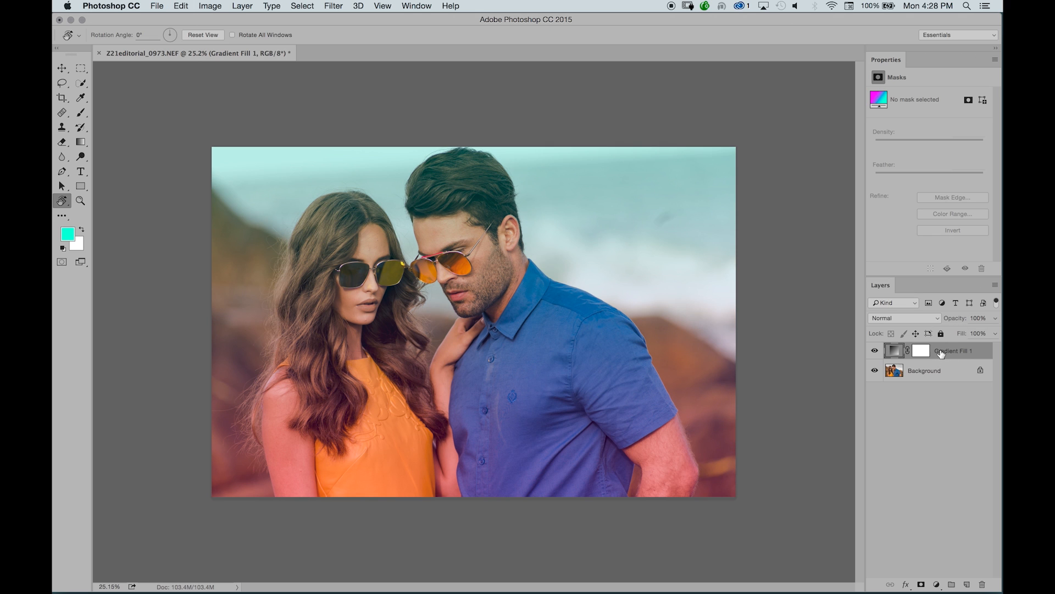
Set the Gradient Fill 1 layer's opacity to 47% and make its layer mask active for editing
left_click_drag(959, 318, 946, 326)
left_click(924, 353)
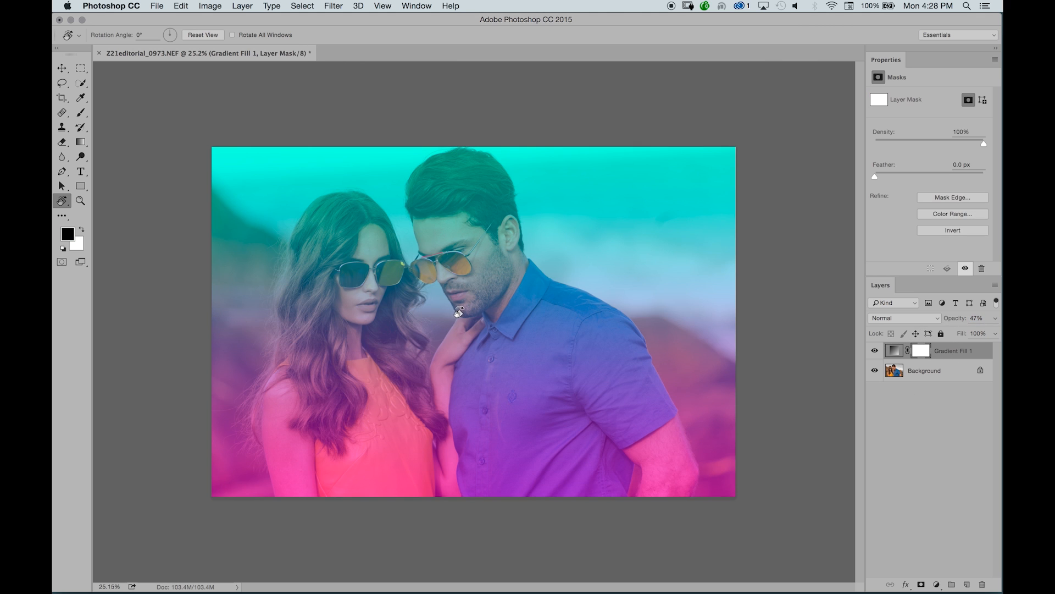
Brush black at 10% flow on the Gradient Fill 1 mask over the woman's face, hair and orange dress to remove the tint
key("b")
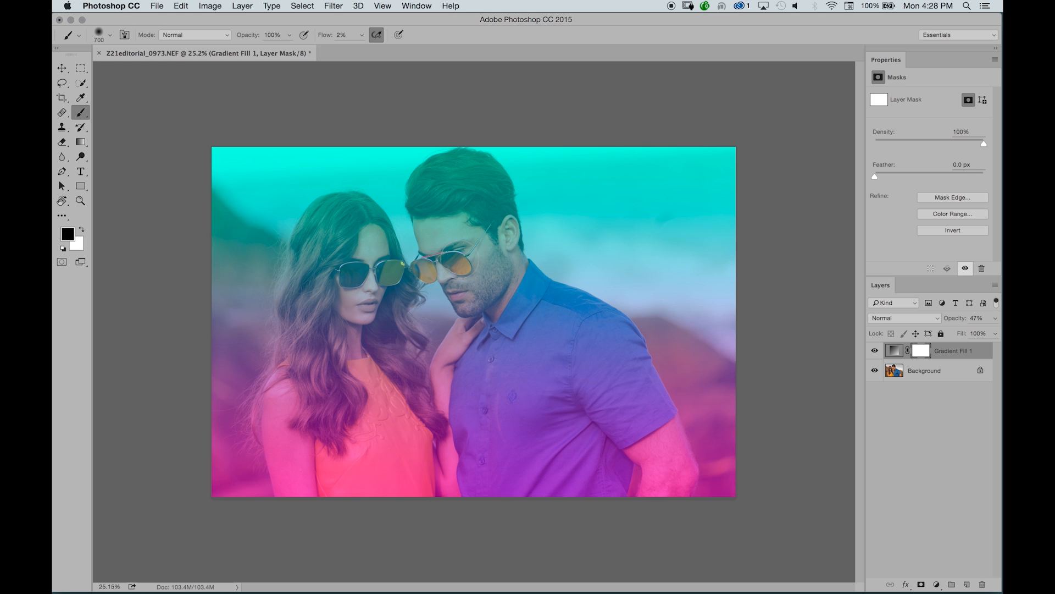
key("bracketright")
key("bracketright")
key("bracketleft")
key("1")
mouse_move(345, 308)
left_mouse_down()
mouse_move(339, 343)
mouse_move(329, 342)
mouse_move(363, 260)
mouse_move(354, 242)
mouse_move(305, 456)
mouse_move(328, 501)
mouse_move(357, 451)
mouse_move(399, 461)
mouse_move(410, 424)
mouse_move(376, 350)
mouse_move(389, 400)
left_mouse_up()
Paint black on the gradient's mask over the man's lower shirt and the woman's arm and dress, adjusting the brush size to suit
key("bracketleft")
key("bracketleft")
key("bracketleft")
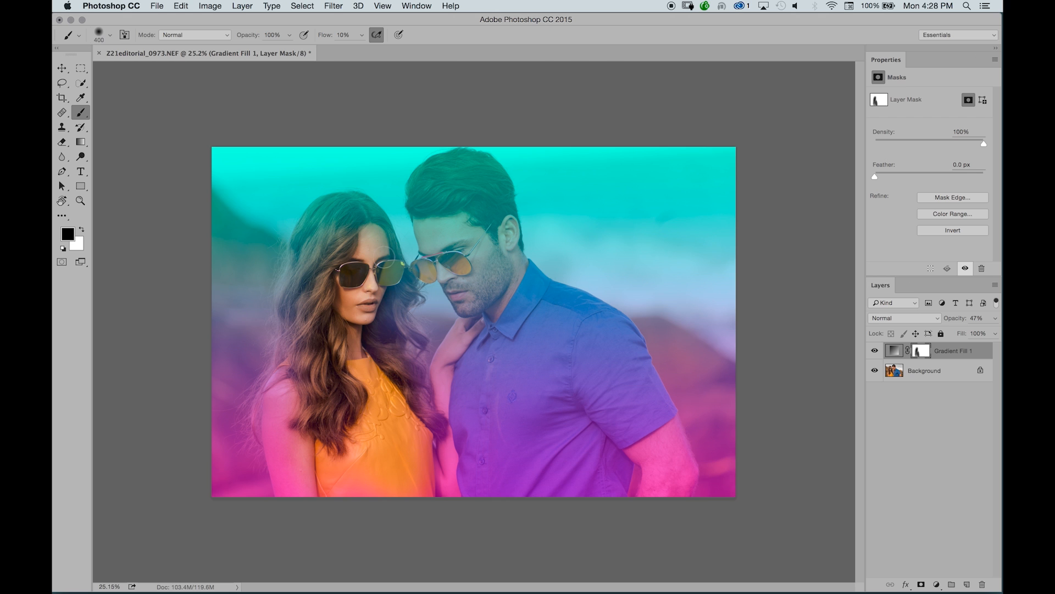
key("bracketright")
key("bracketright")
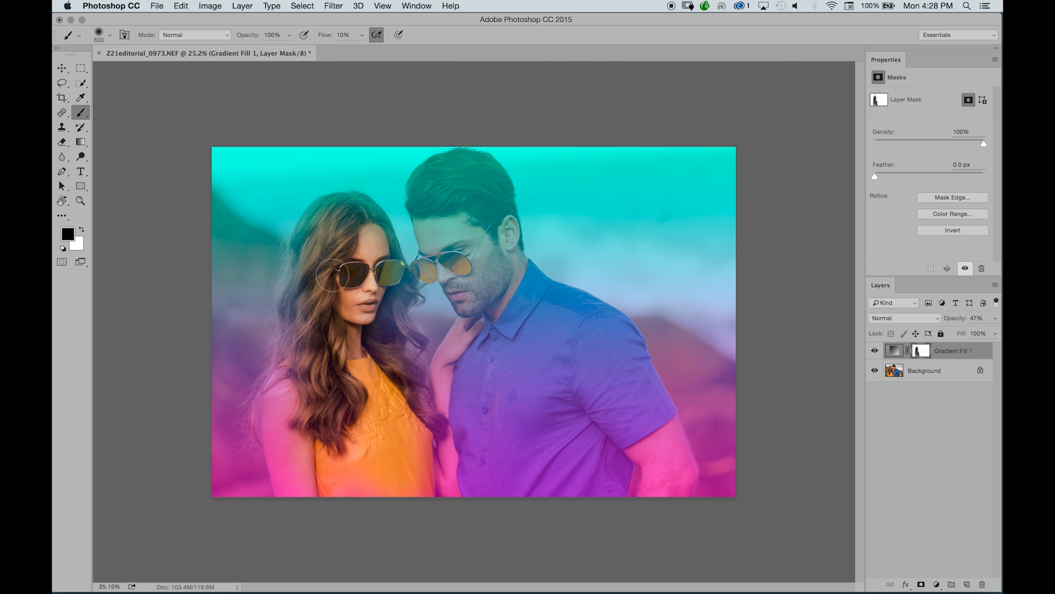
key("bracketright")
key("bracketright")
key("bracketright")
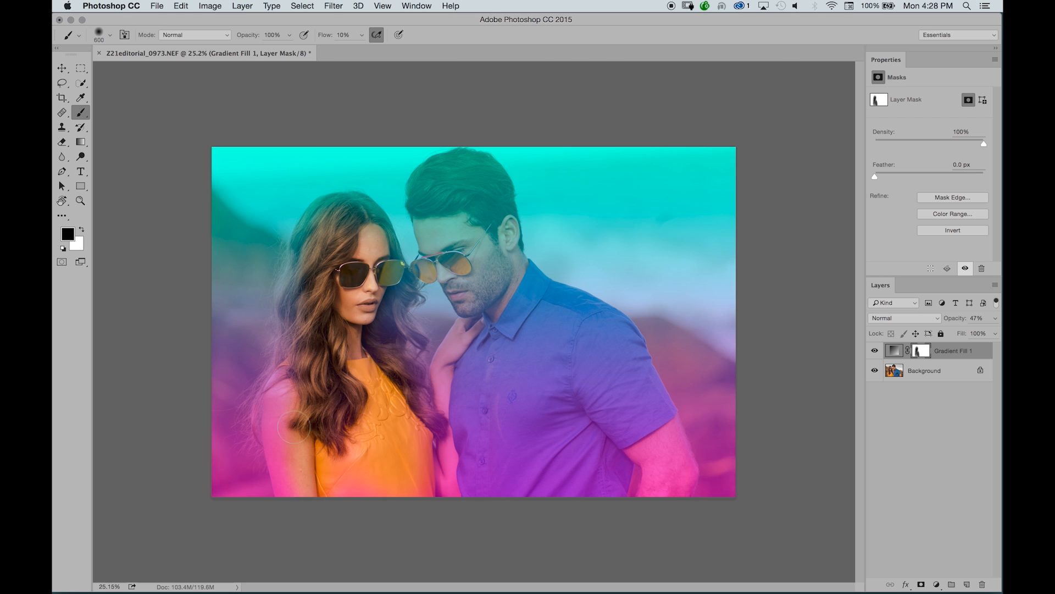
mouse_move(484, 487)
left_mouse_down()
mouse_move(561, 481)
mouse_move(611, 452)
mouse_move(616, 378)
mouse_move(583, 363)
mouse_move(554, 453)
mouse_move(524, 407)
mouse_move(488, 470)
mouse_move(499, 481)
mouse_move(438, 494)
left_mouse_up()
key("bracketleft")
key("bracketleft")
key("bracketleft")
mouse_move(297, 439)
left_mouse_down()
mouse_move(292, 462)
mouse_move(285, 410)
left_mouse_up()
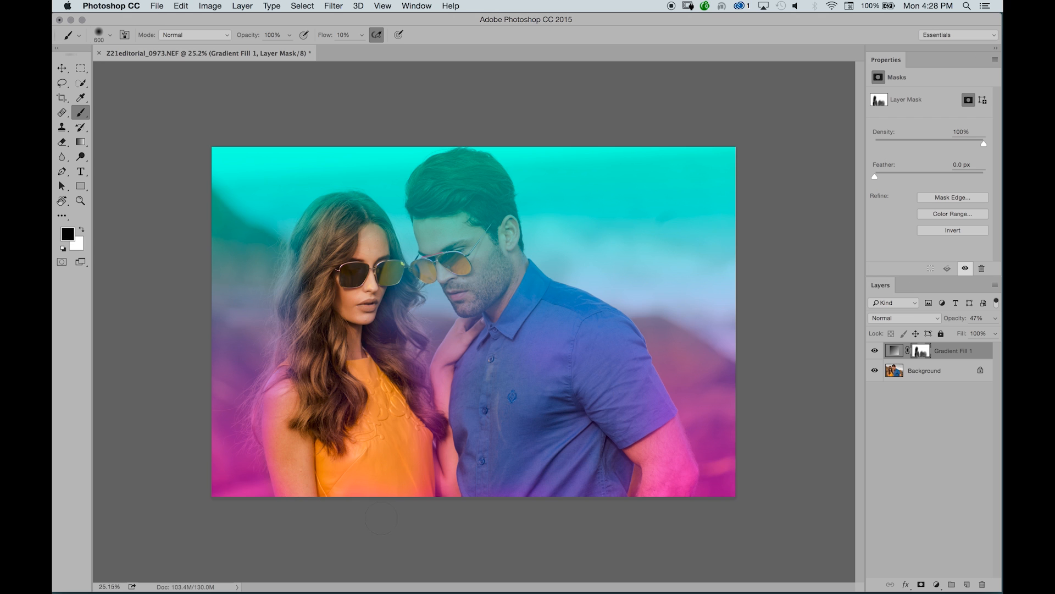
Mask more of the gradient from the woman's hair and face with a black brush enlarged to 700 px
key("bracketleft")
key("bracketleft")
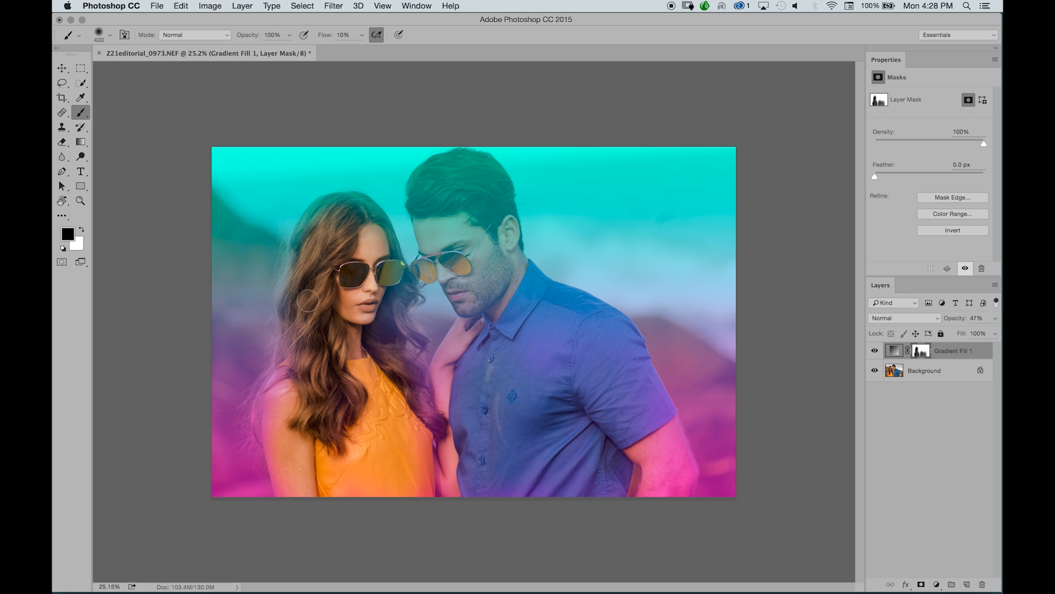
key("bracketright")
key("bracketright")
key("bracketright")
left_click_drag(386, 317, 383, 234)
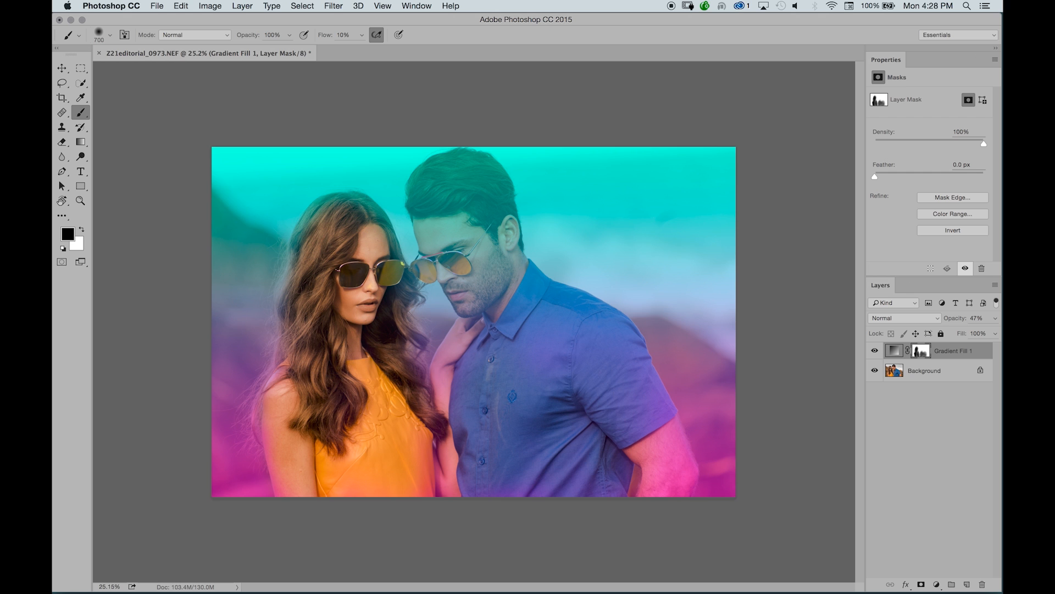
Mask the gradient off the man's face, sunglasses and collar with a 900 px black brush
key("bracketright")
key("bracketright")
mouse_move(483, 225)
left_mouse_down()
mouse_move(451, 193)
mouse_move(467, 341)
left_mouse_up()
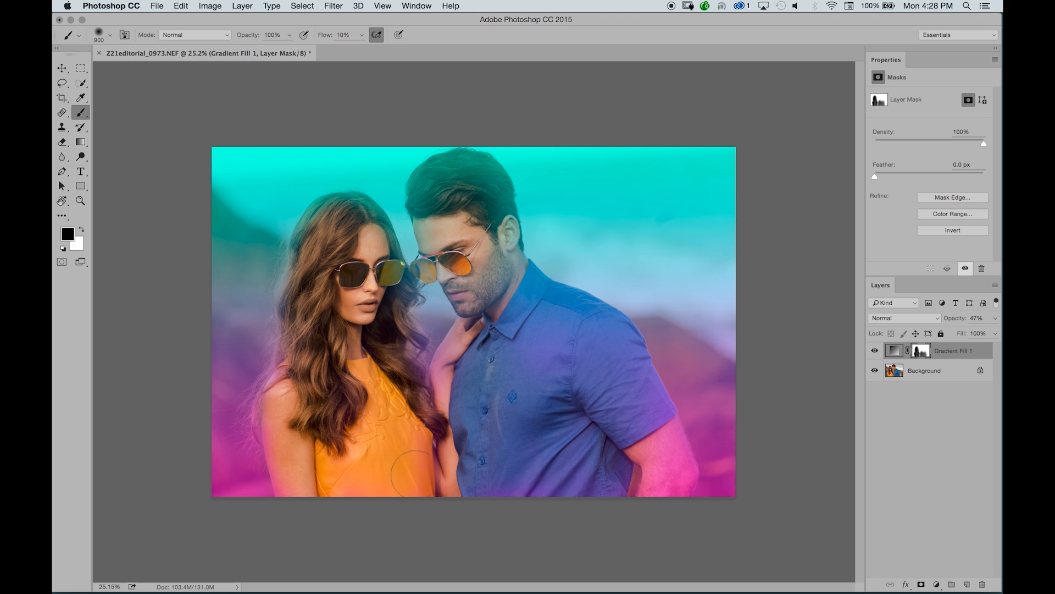